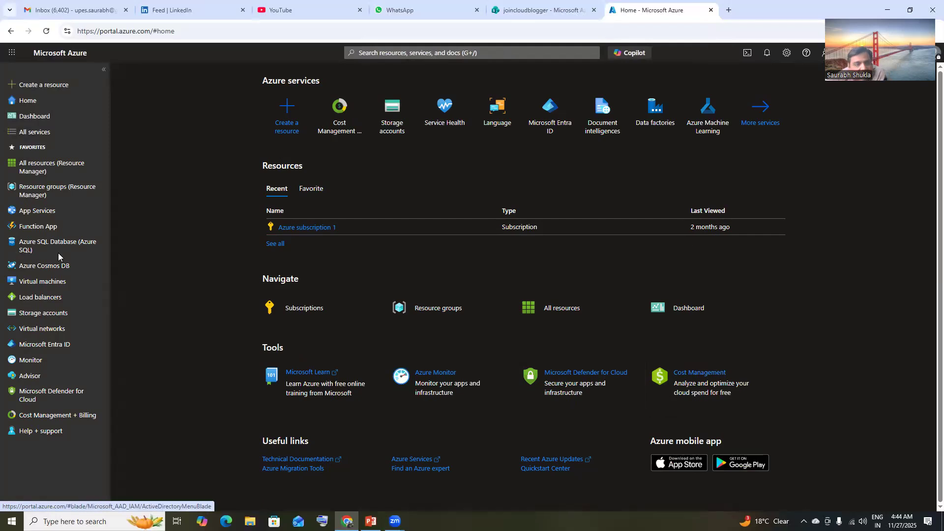
- Create a resource group named SS-CI-RSG in Azure subscription 1, in the Central India region
click(78, 190)
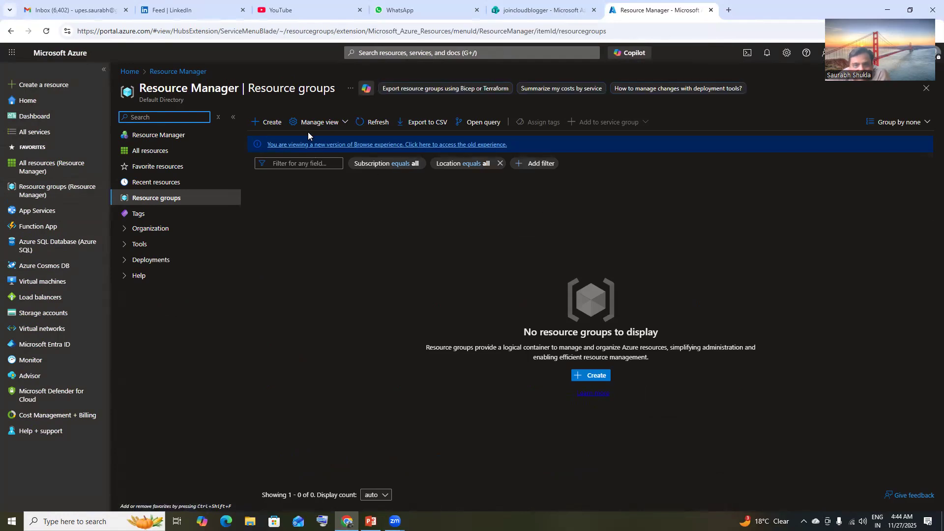
click(264, 123)
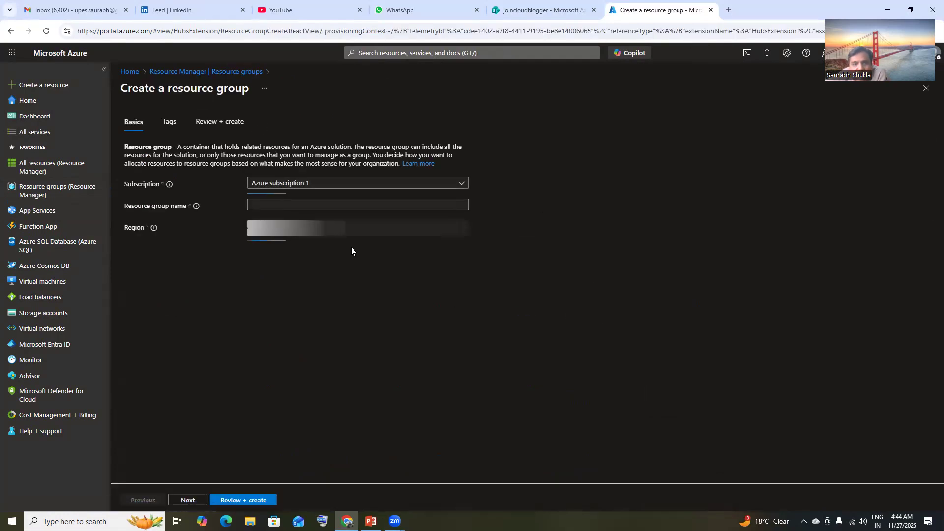
click(314, 204)
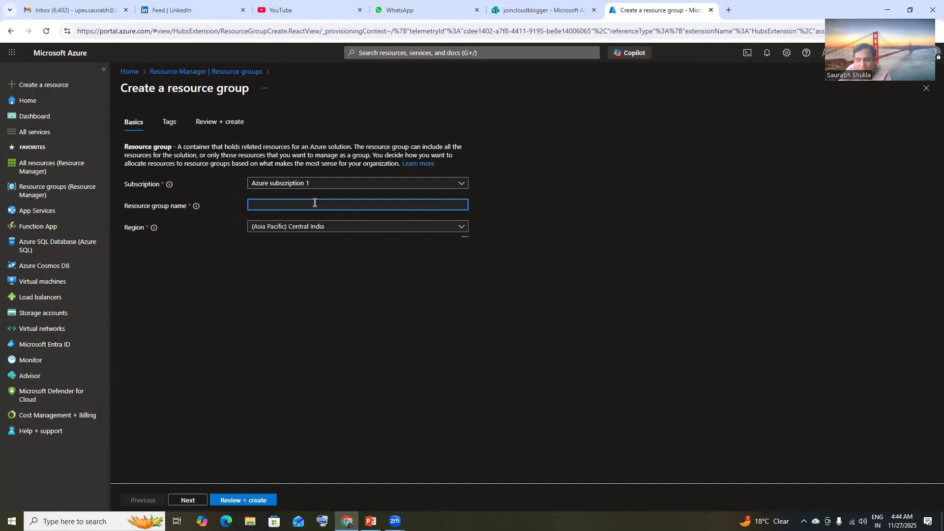
text(SS)
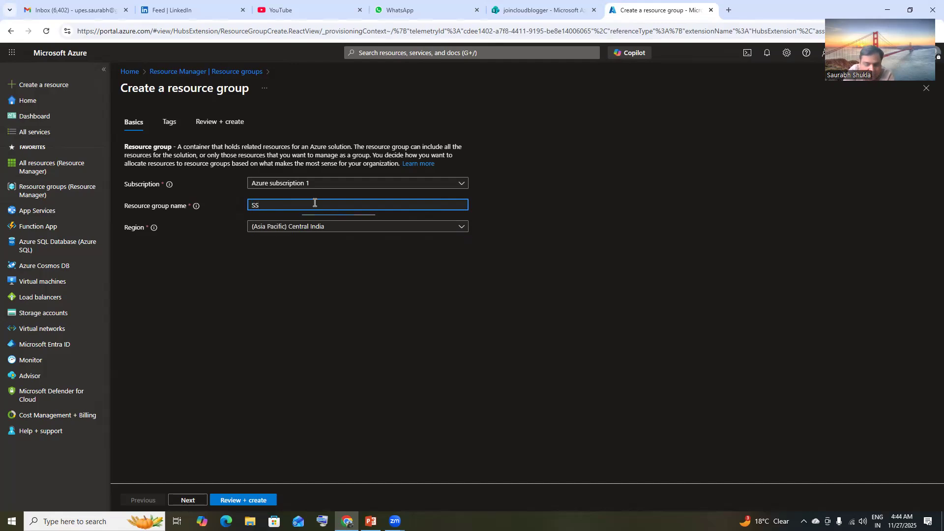
text(-CI-RSG)
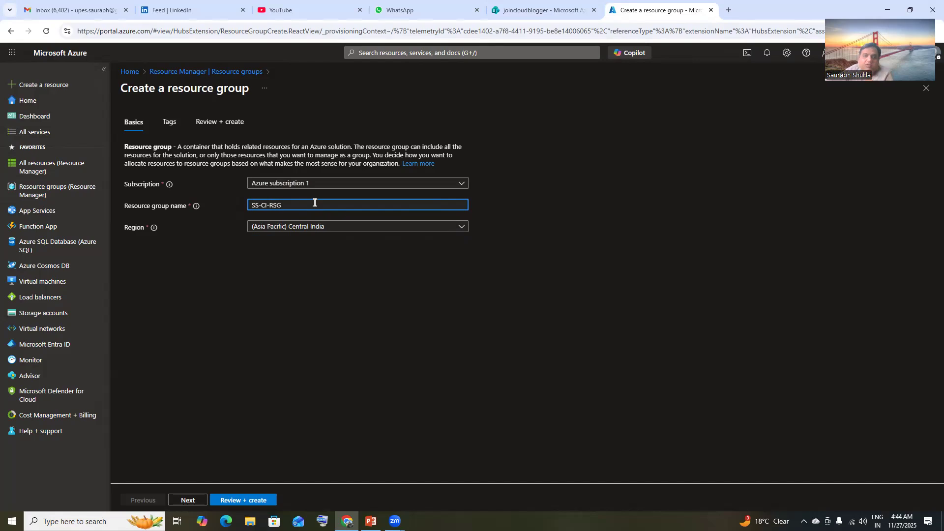
key(Return)
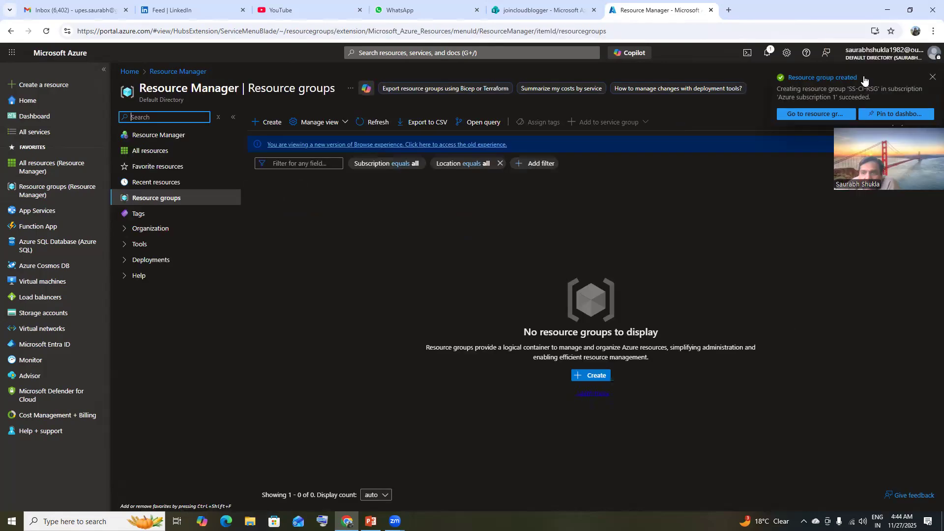
- Check the new resource group in the resource groups list and open the SS-CI-RSG overview
click(864, 80)
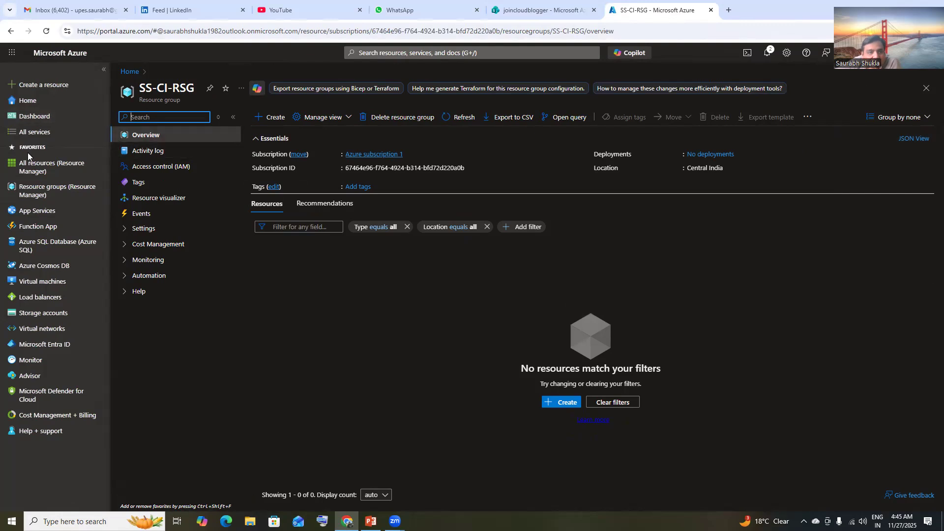
click(49, 193)
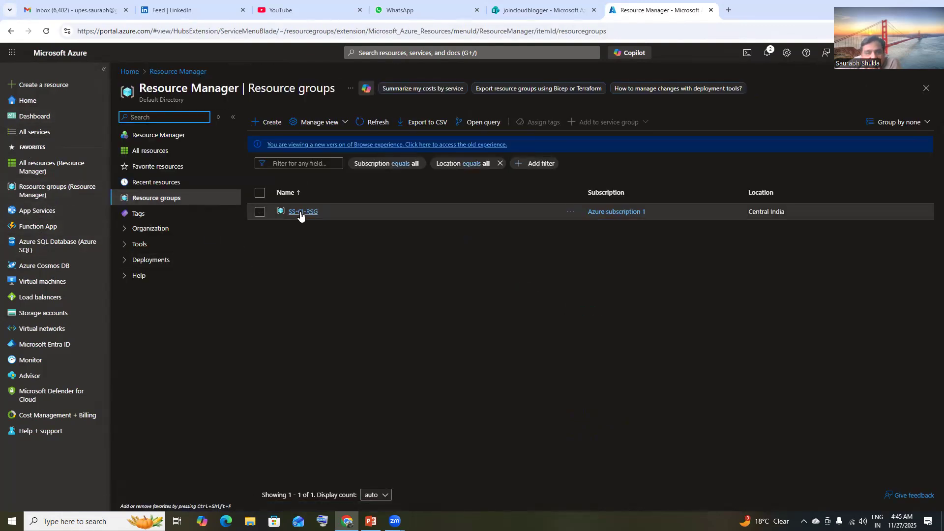
click(301, 212)
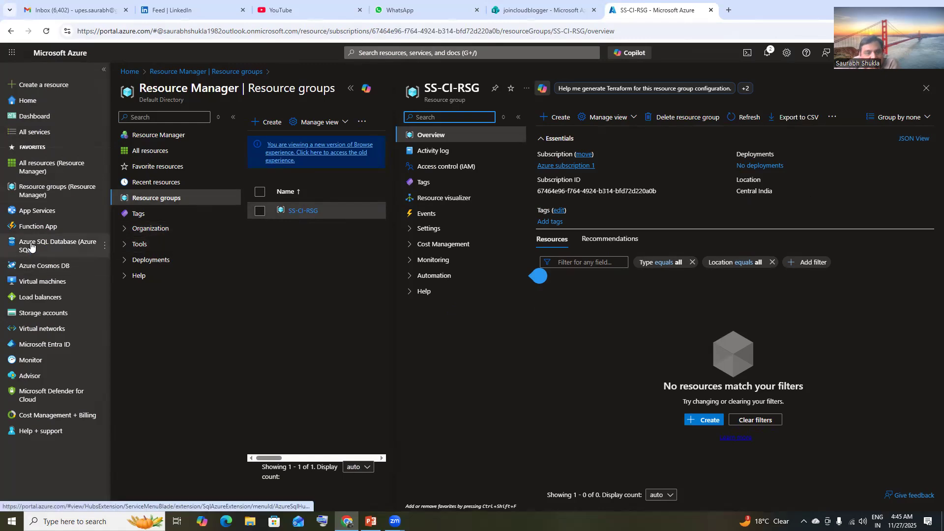
- Start a new storage account in resource group SS-CI-RSG, named with the owner's lowercase surname followed by 147
click(41, 313)
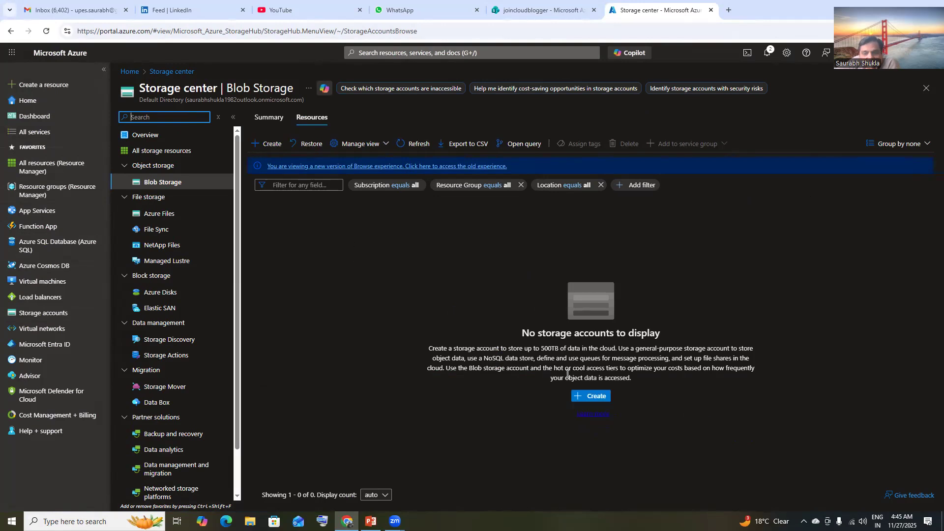
click(603, 400)
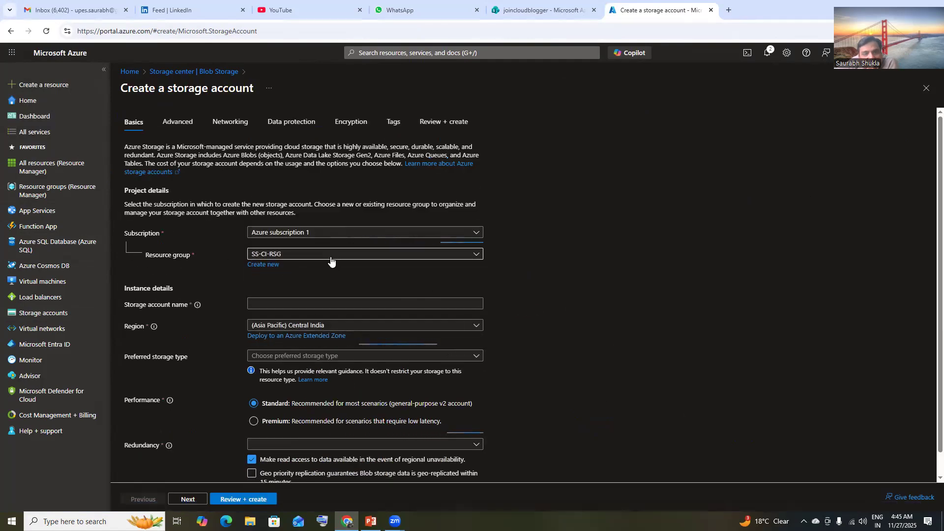
click(476, 254)
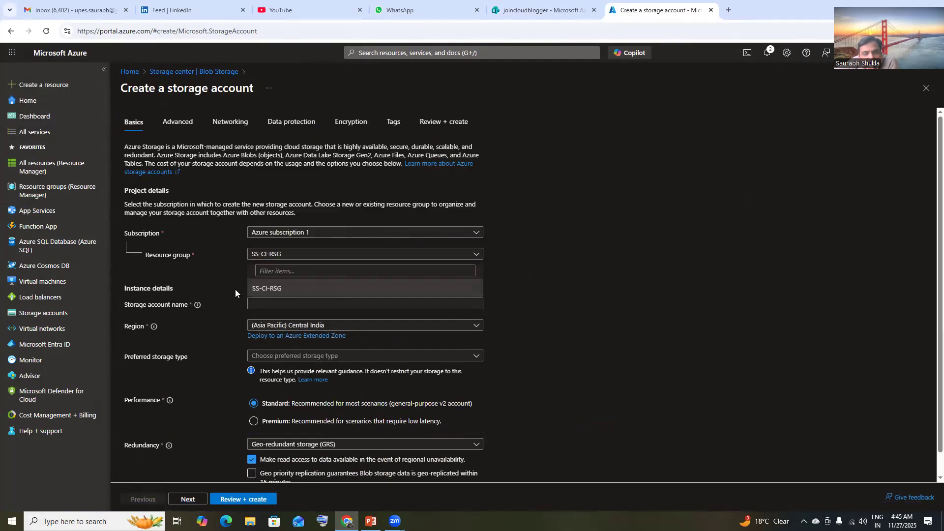
click(502, 274)
click(372, 298)
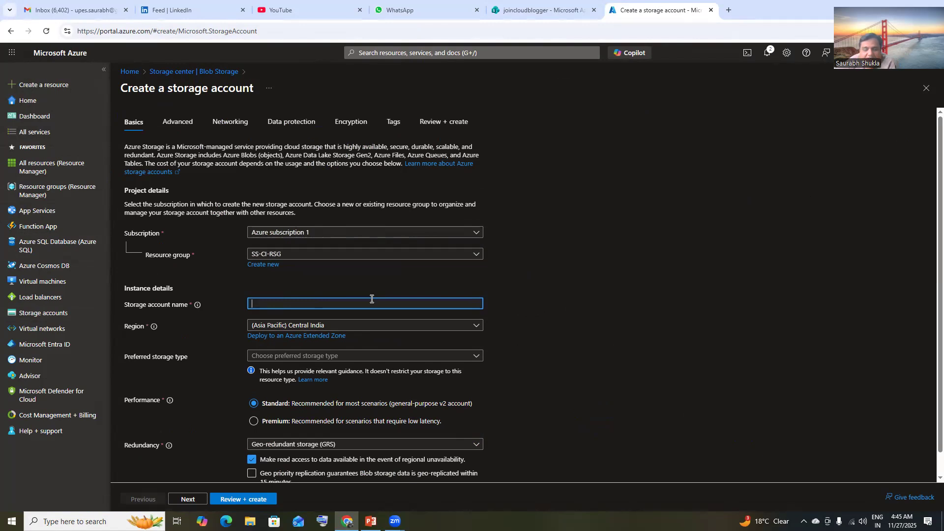
text(sh)
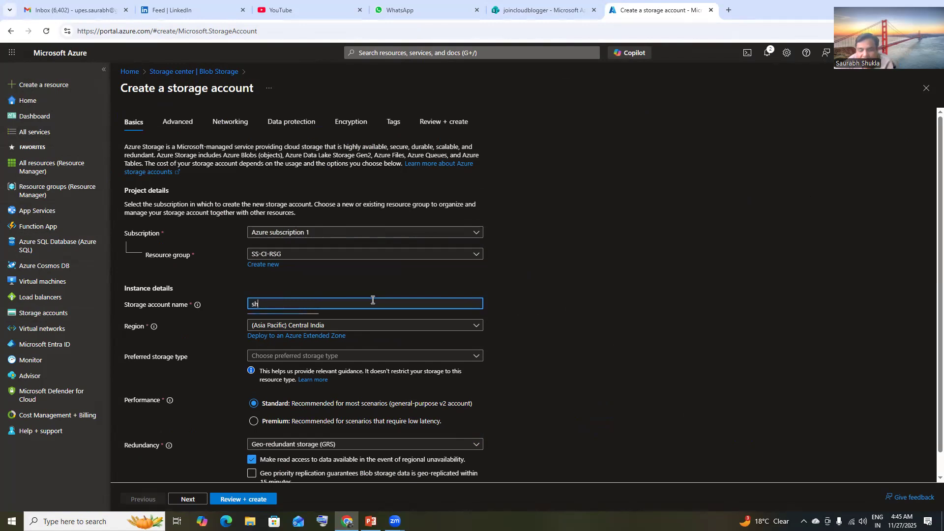
text(ukla147)
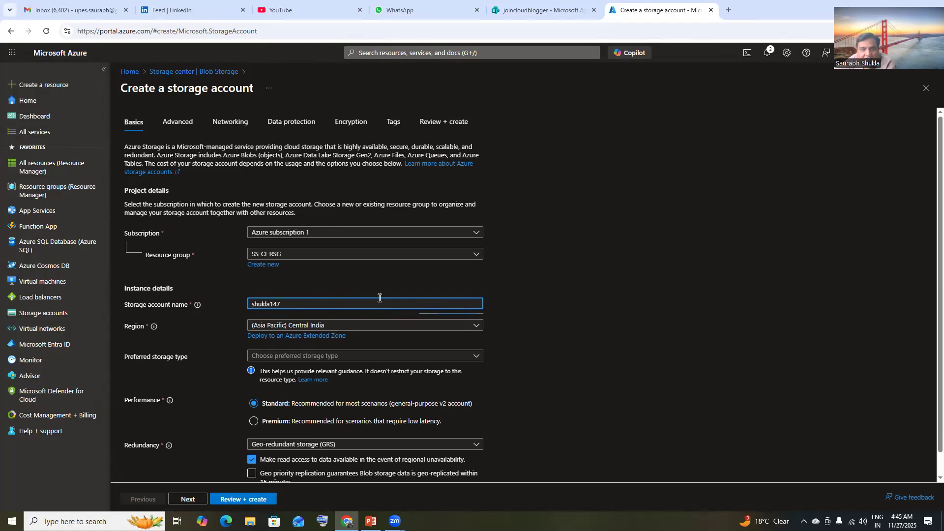
click(595, 324)
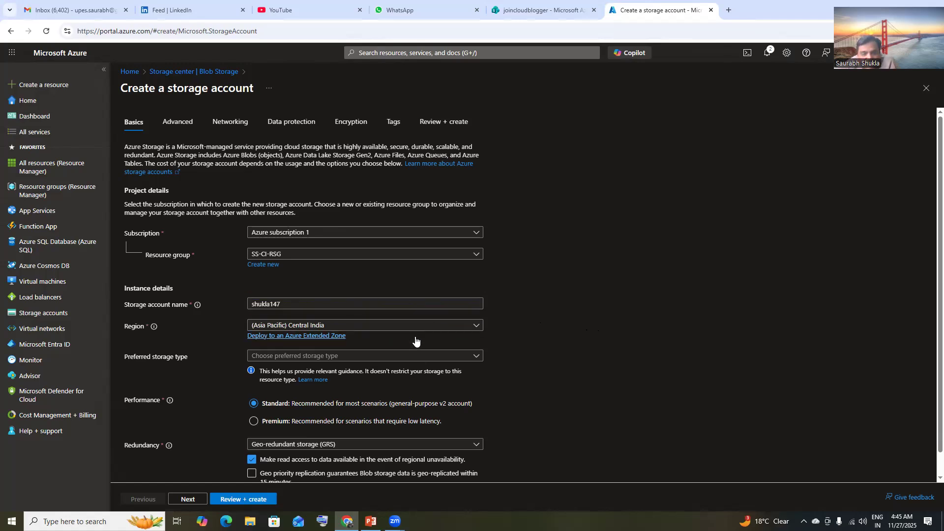
- Set the preferred storage type to Azure Blob Storage or Azure Data Lake Storage Gen 2 and the redundancy to Locally-redundant storage (LRS)
click(362, 356)
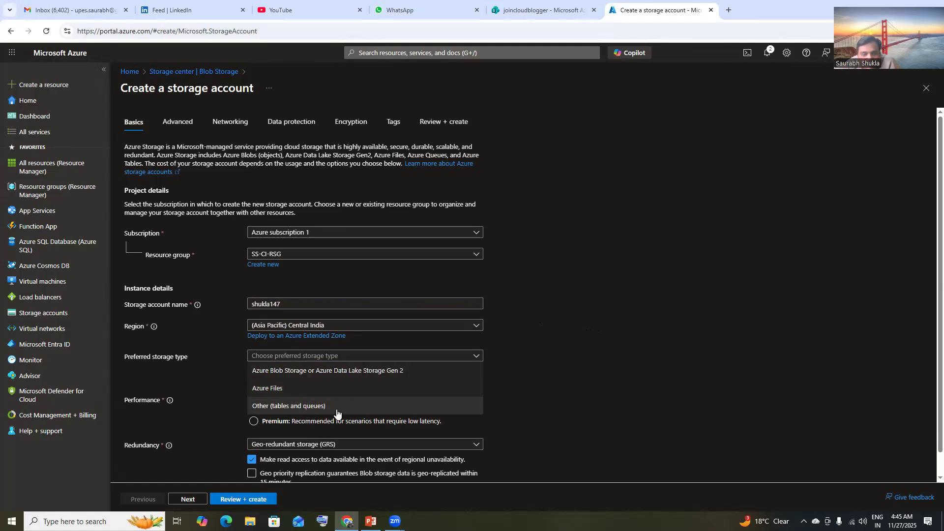
click(314, 374)
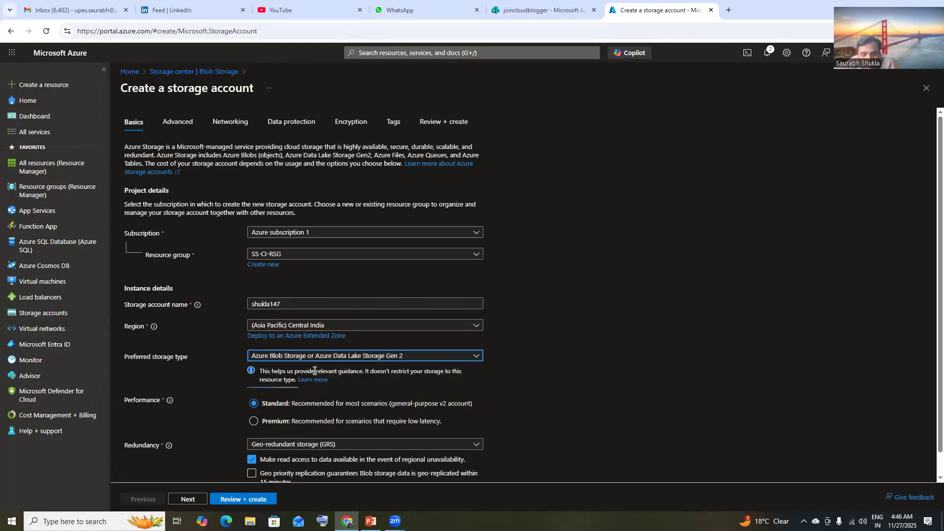
scroll(572, 369, down, 1)
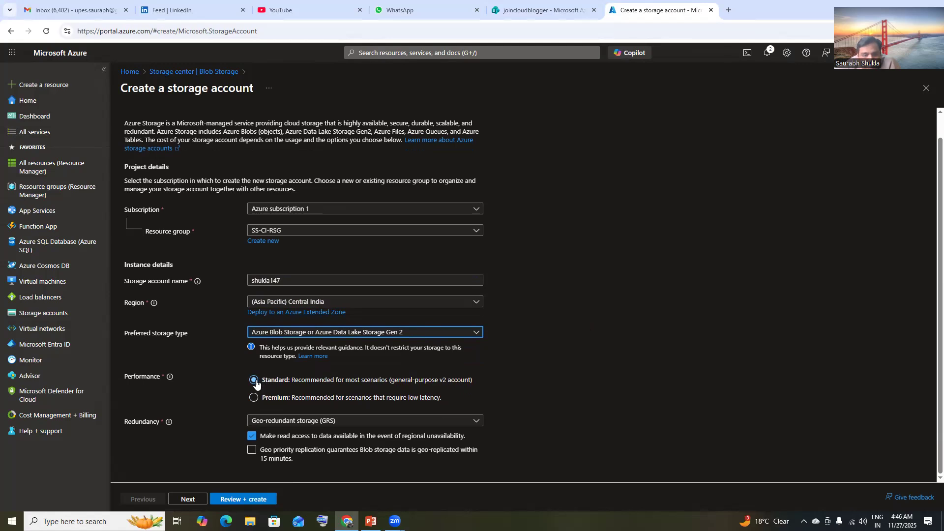
click(301, 422)
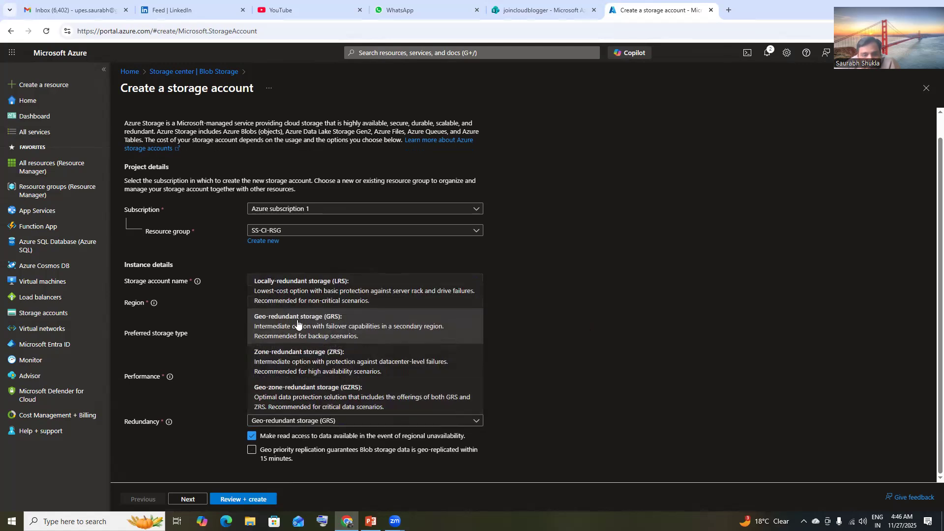
click(305, 293)
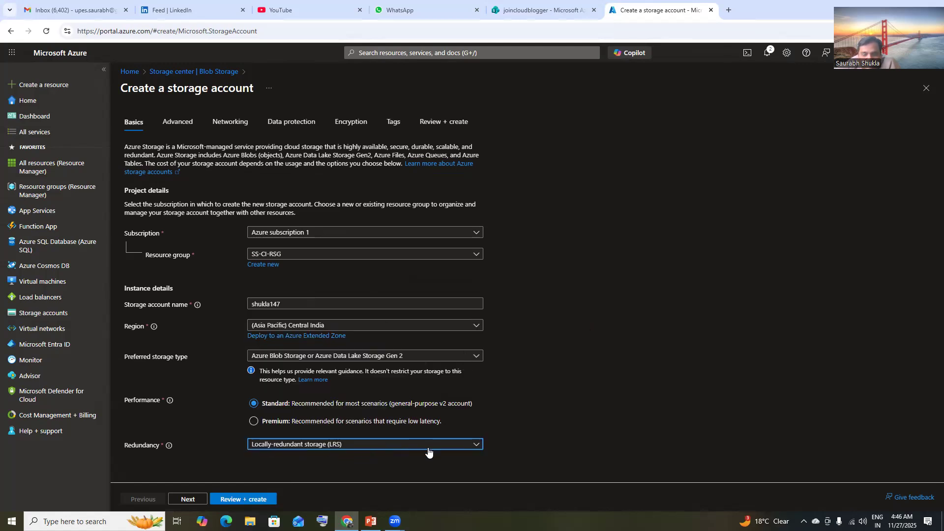
- Switch to the PowerPoint presentation to read the Access Tiers and Data Redundancy Options slides, and return to the Azure portal
click(371, 521)
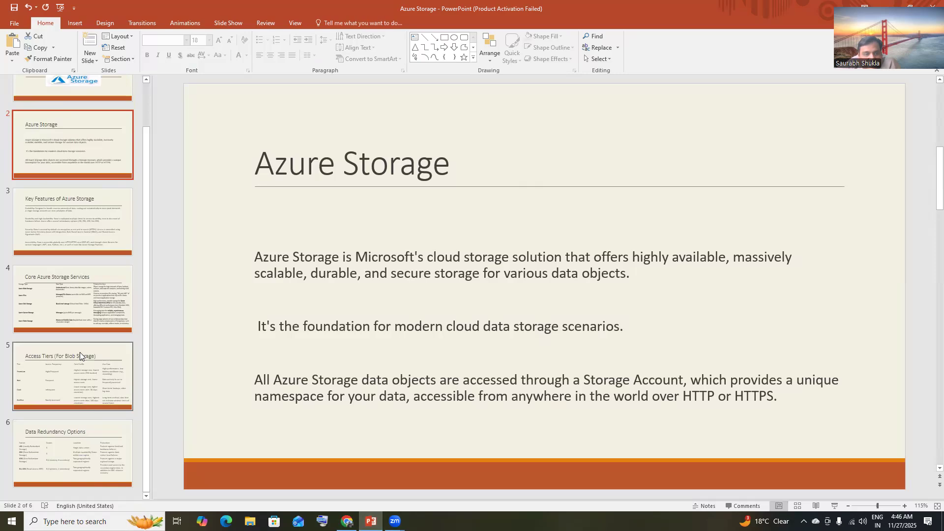
click(86, 307)
click(101, 363)
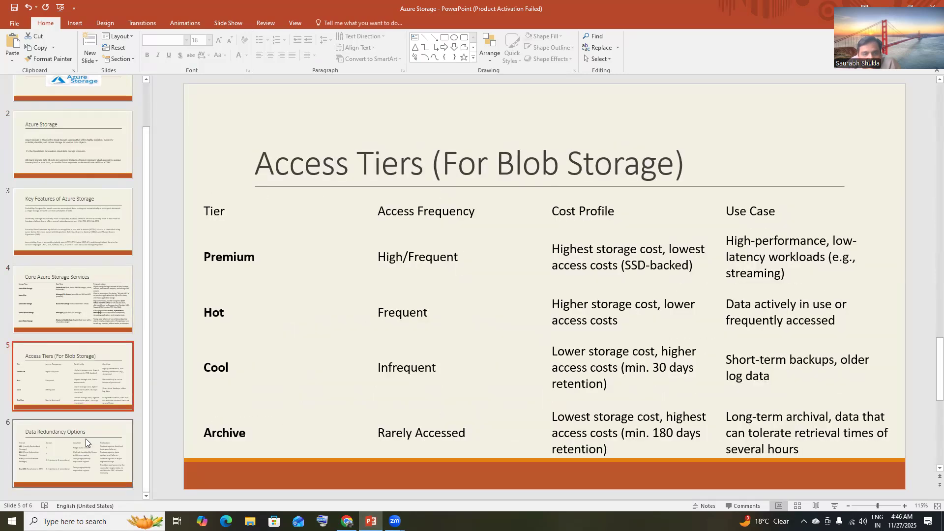
click(85, 439)
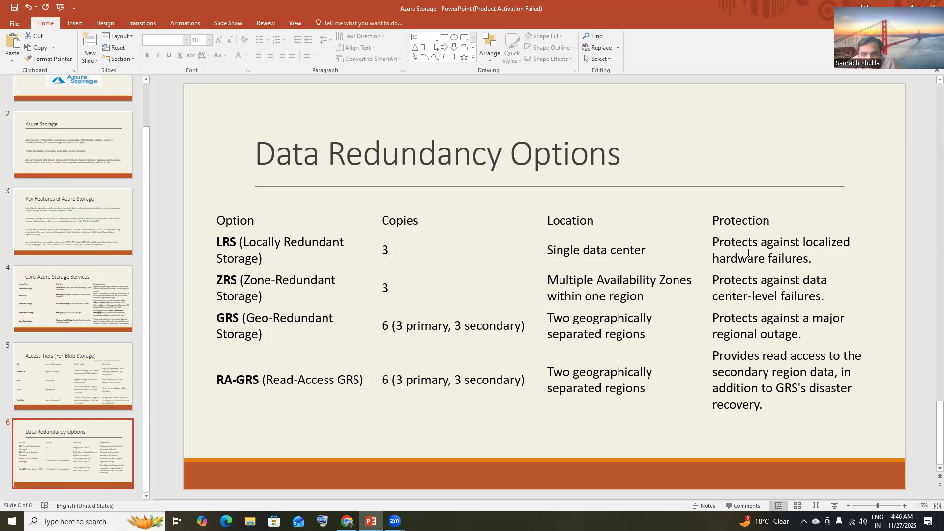
click(347, 521)
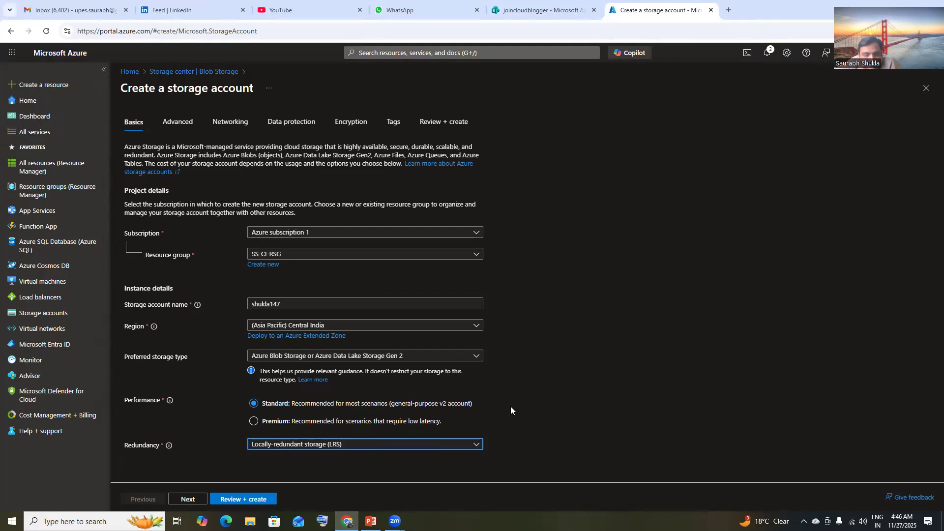
- Review the storage account's advanced security settings and its public network access options
click(182, 123)
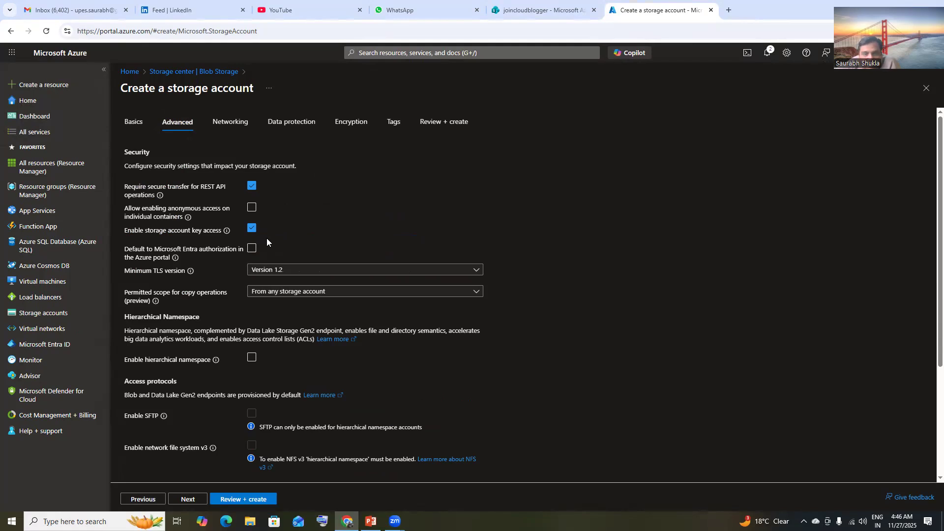
click(227, 126)
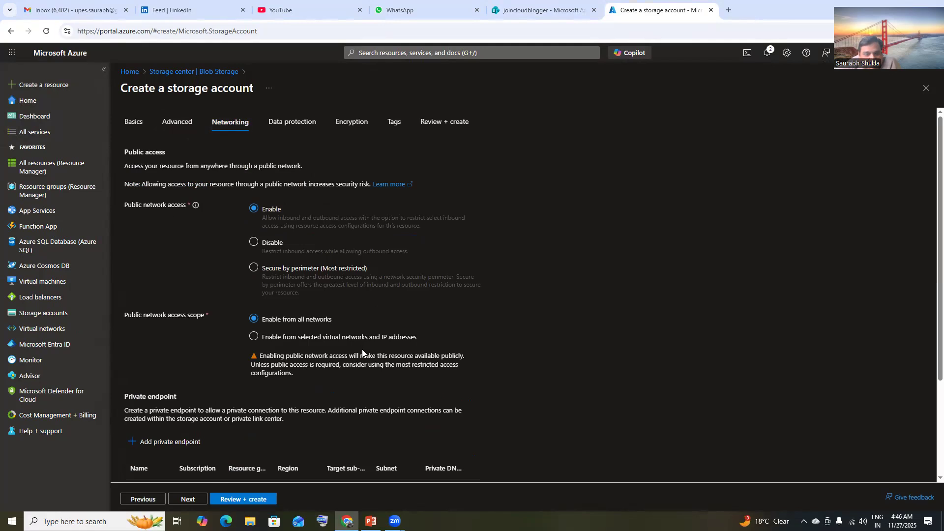
scroll(373, 332, down, 3)
scroll(374, 328, up, 3)
- Disable soft delete for blobs, containers and file shares in the storage account's data protection settings
click(275, 123)
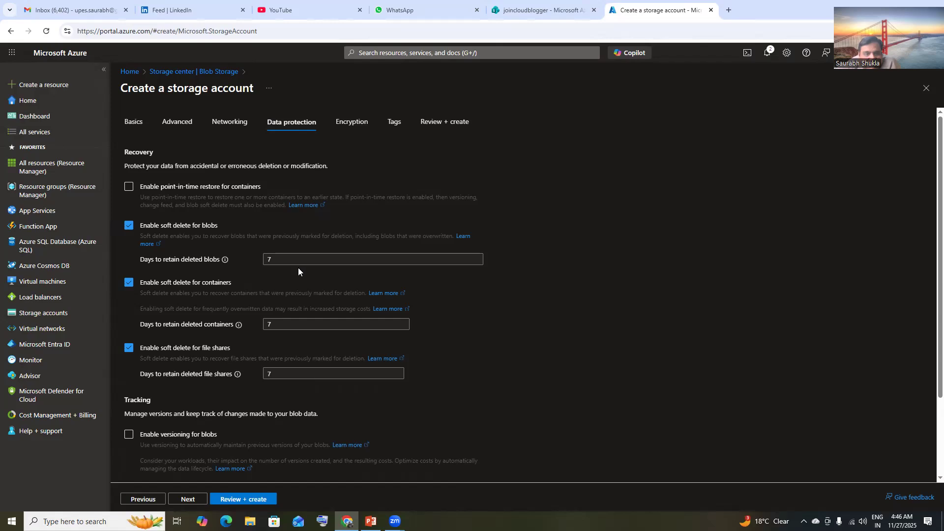
click(128, 226)
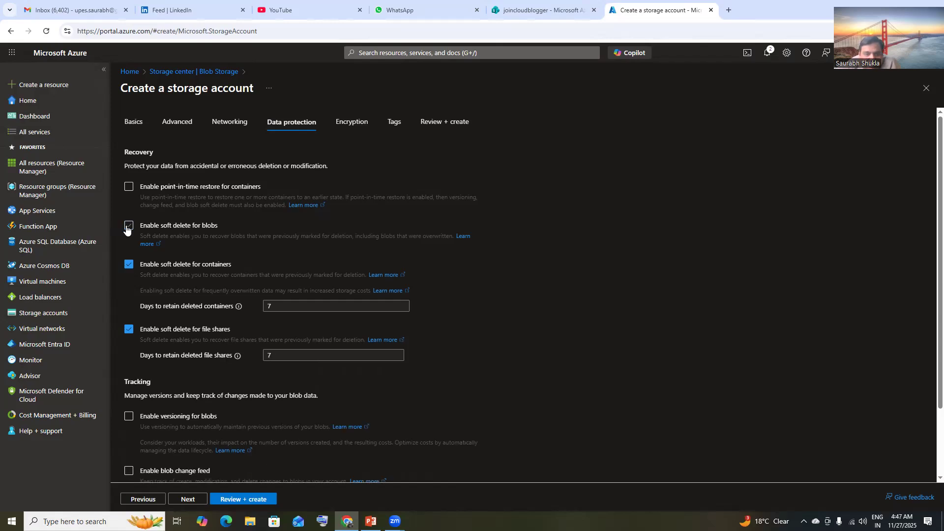
click(129, 266)
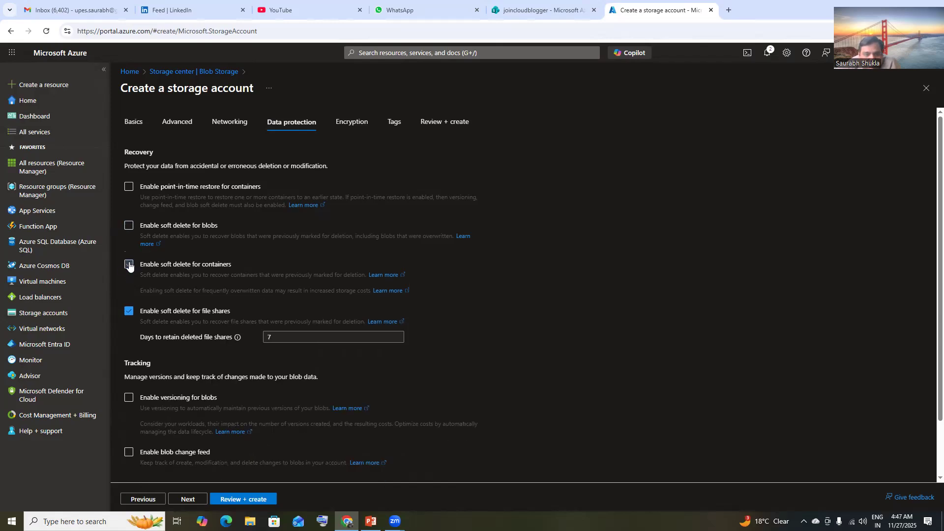
click(137, 315)
scroll(493, 385, down, 1)
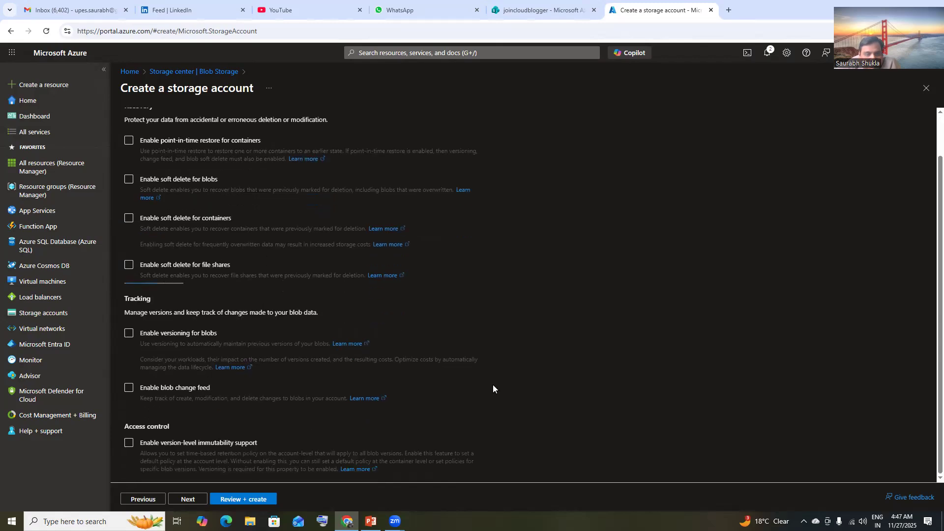
scroll(492, 383, up, 1)
- Review the storage account's encryption and tag settings and the blob access tier options among the advanced settings
click(346, 127)
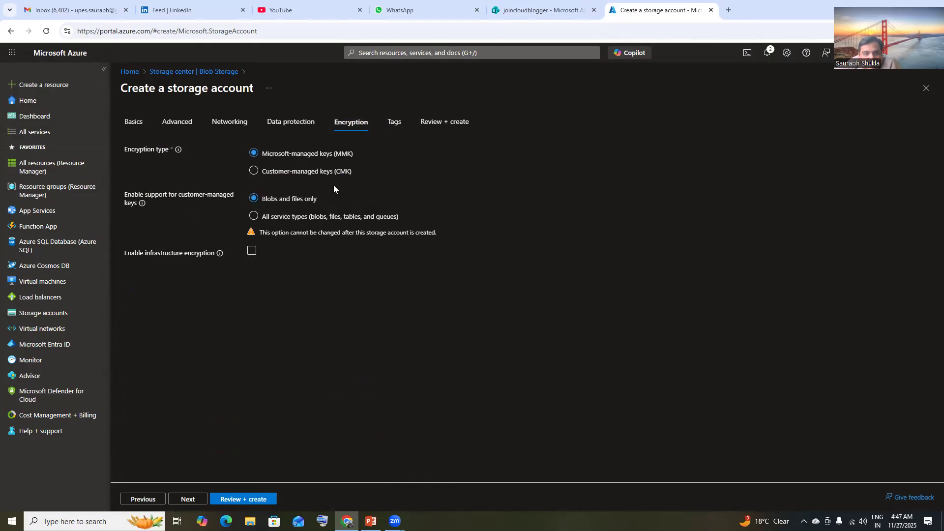
click(399, 128)
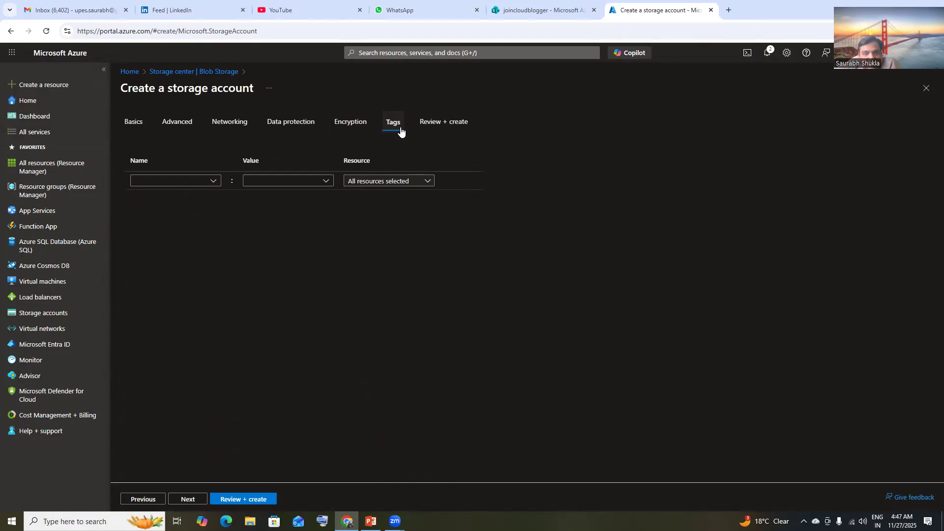
click(179, 129)
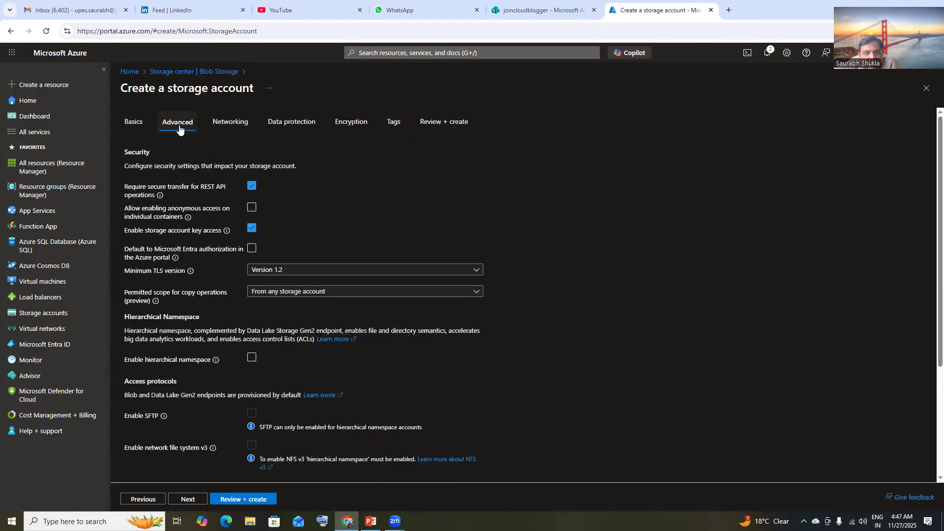
scroll(514, 366, down, 3)
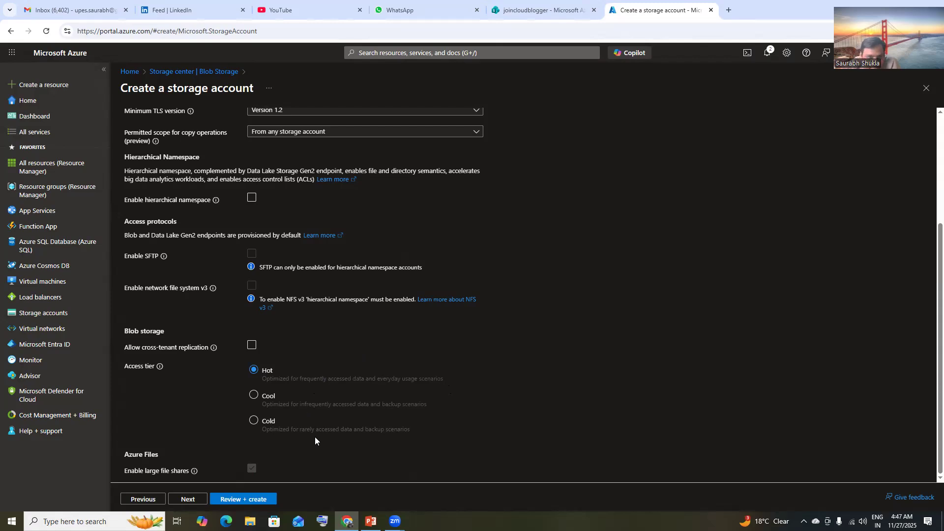
- Review the storage account's full configuration summary and create the account, checking its deployment in the portal notifications
scroll(299, 400, up, 3)
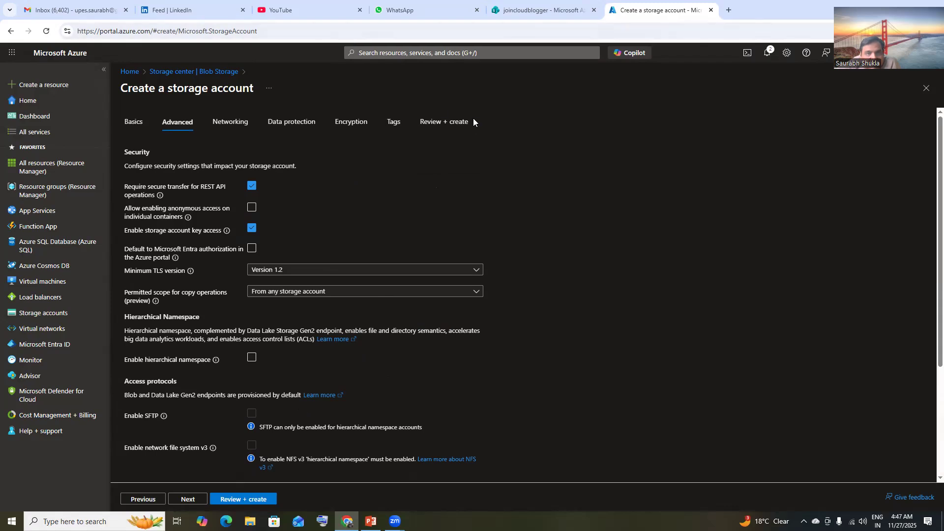
click(445, 122)
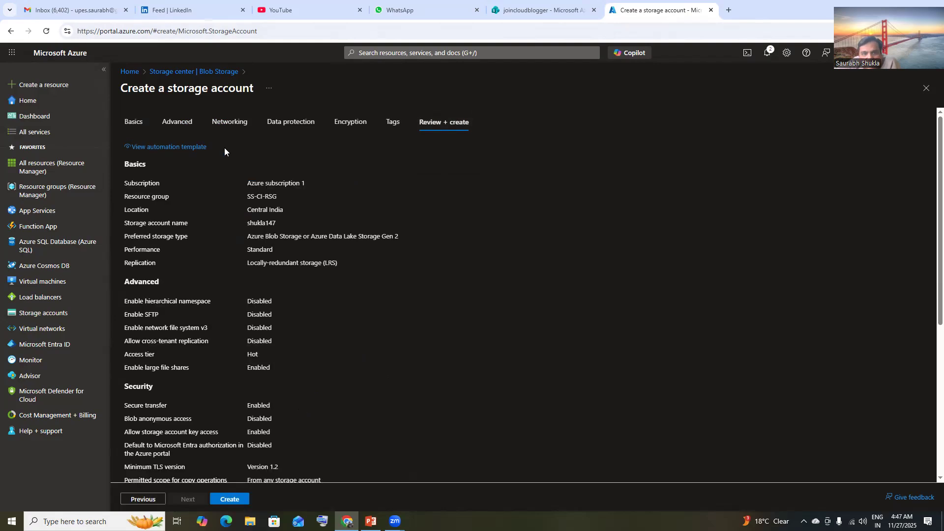
scroll(388, 301, down, 4)
scroll(286, 426, down, 1)
scroll(285, 422, up, 5)
scroll(308, 283, down, 2)
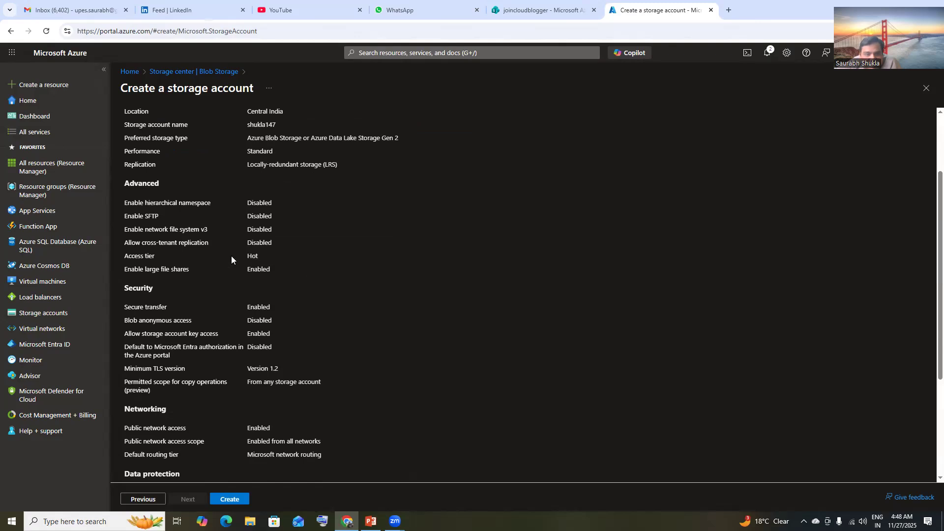
scroll(267, 255, down, 3)
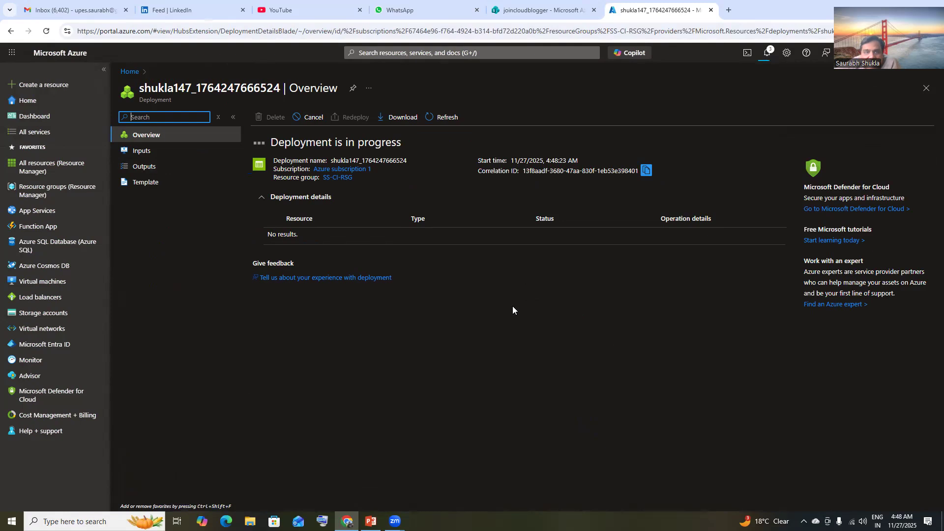
click(765, 56)
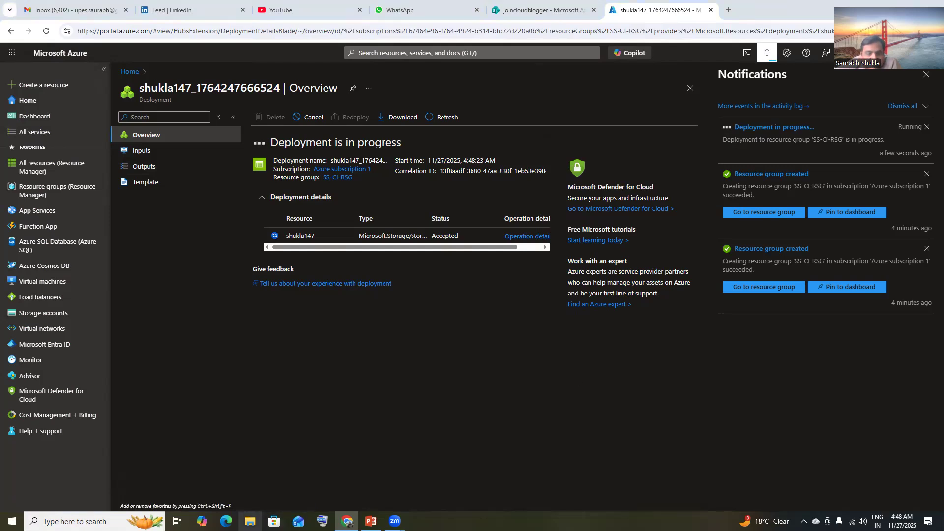
- Switch to File Explorer and install Microsoft Azure Storage Explorer from StorageExplorer-windows-x64 in the Azure Related Stuff folder under This PC's Documents, accepting the license agreement
click(250, 521)
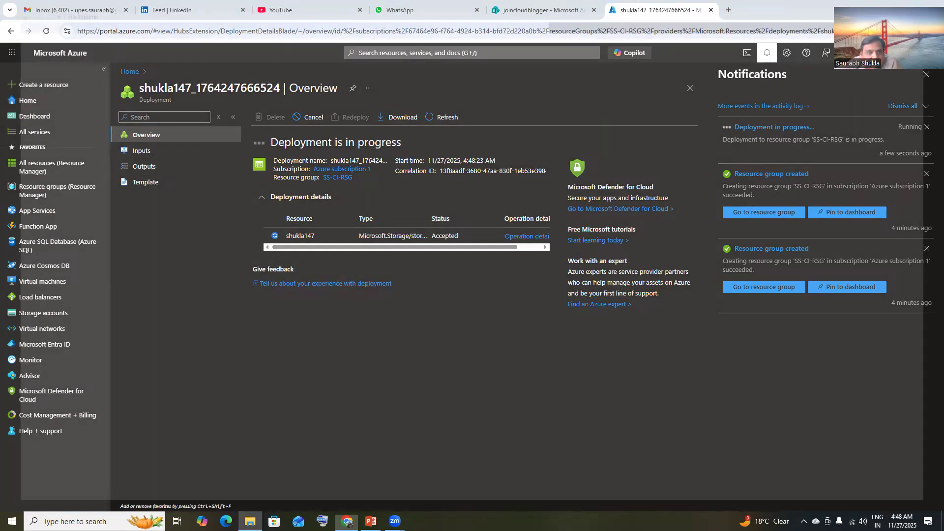
click(37, 138)
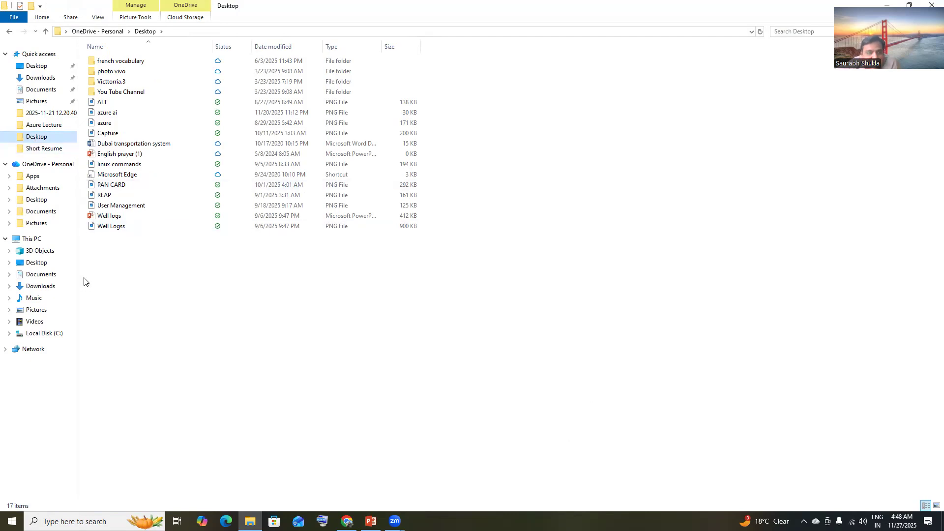
click(42, 211)
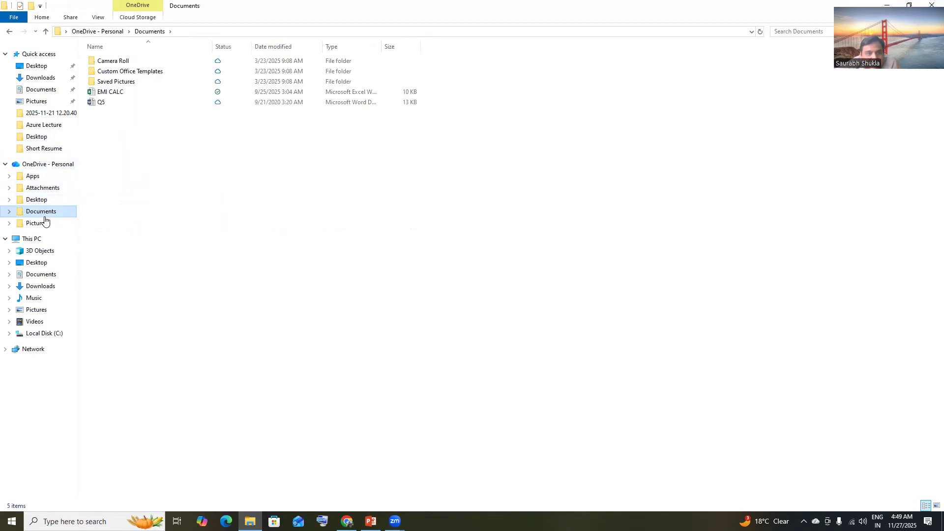
click(41, 274)
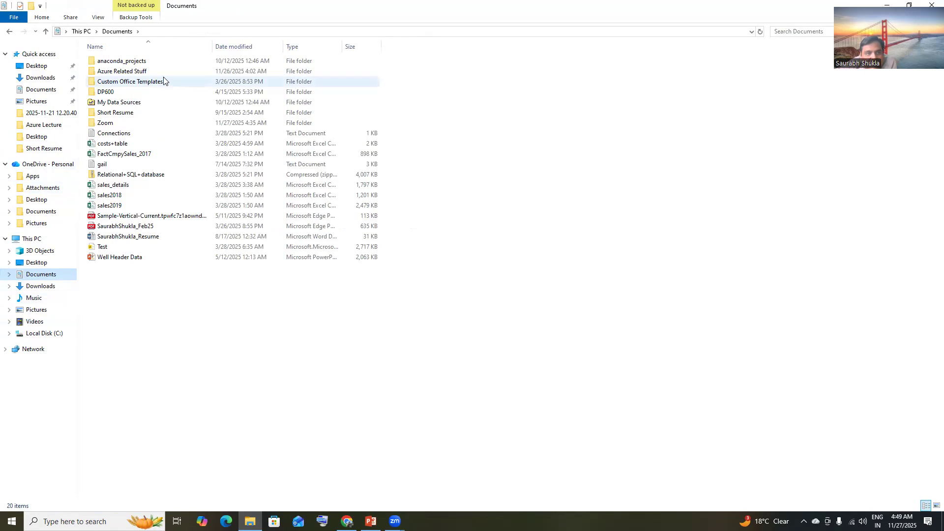
double_click(128, 72)
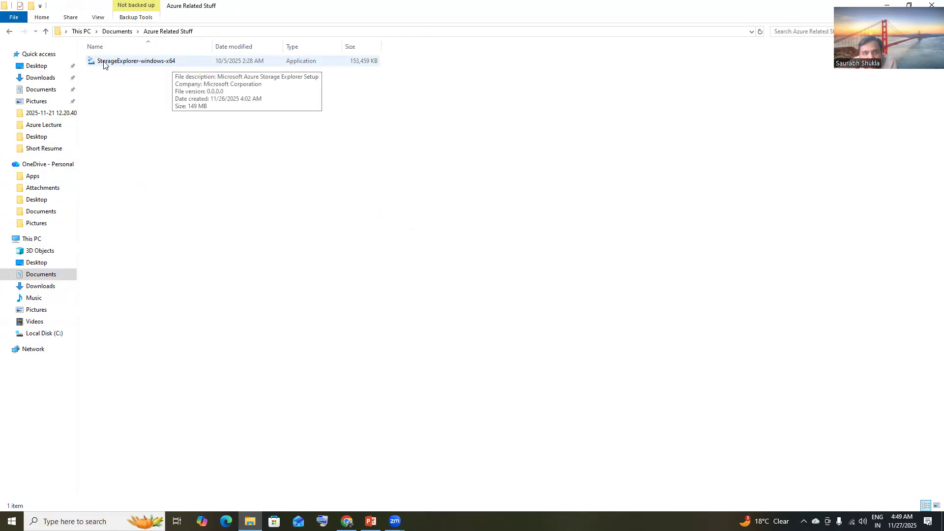
double_click(151, 63)
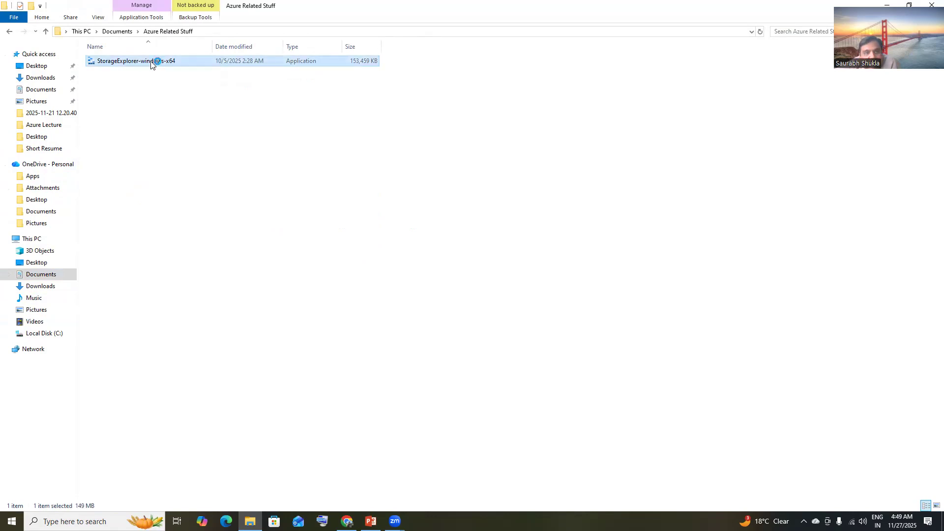
click(384, 327)
click(554, 357)
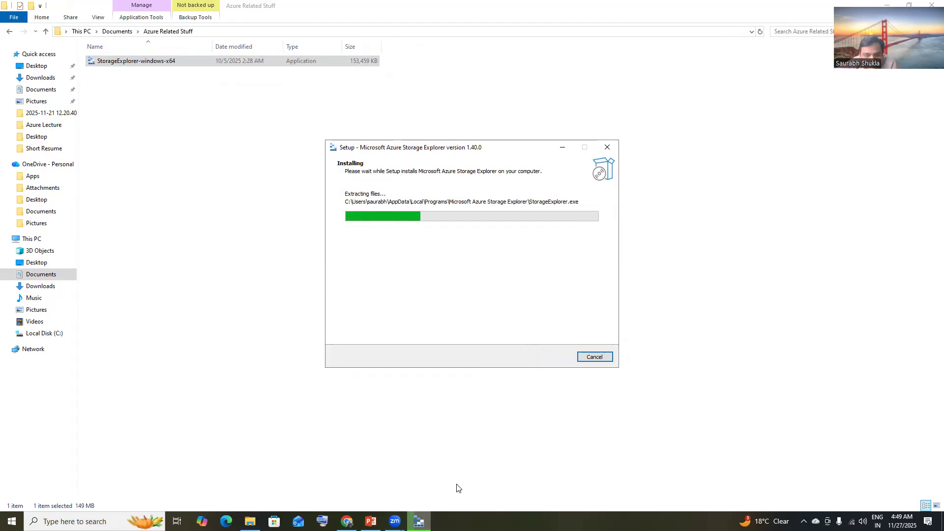
- Return to the Azure portal in the browser and open the newly deployed storage account from the storage accounts list
click(347, 521)
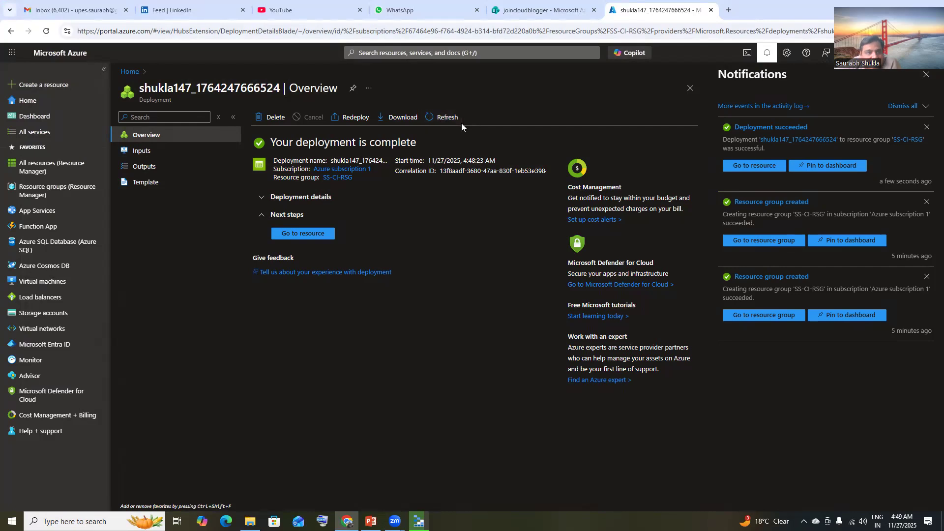
click(130, 72)
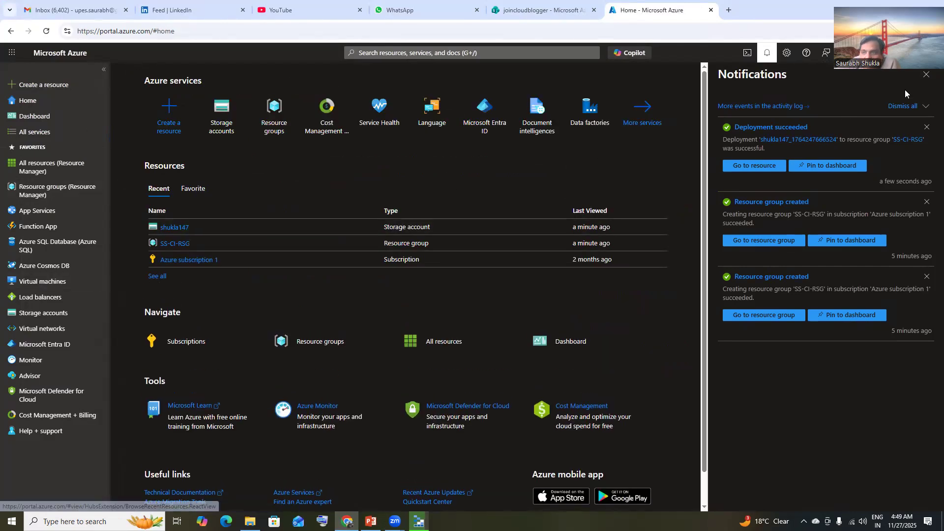
click(54, 315)
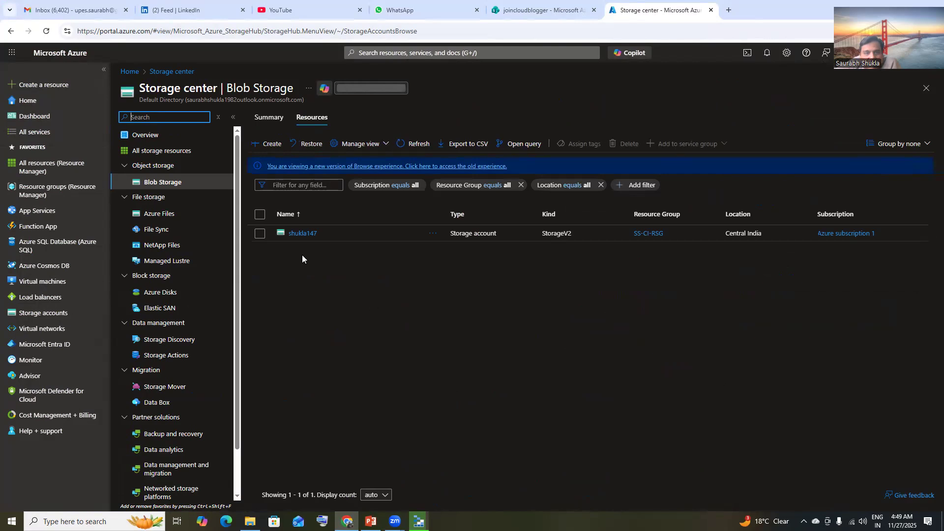
click(316, 235)
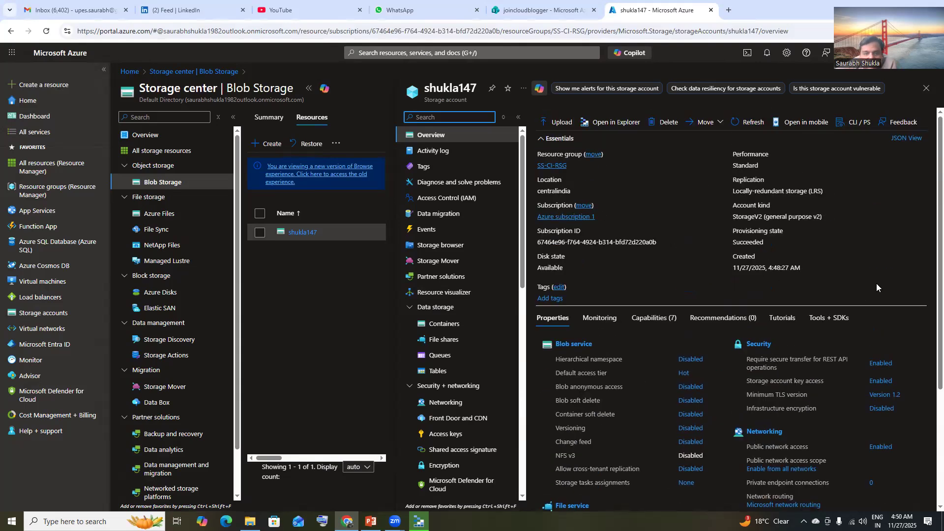
- Examine the storage account's redundancy settings and the available redundancy options without changing the selection
scroll(469, 356, down, 2)
scroll(470, 352, down, 2)
click(457, 341)
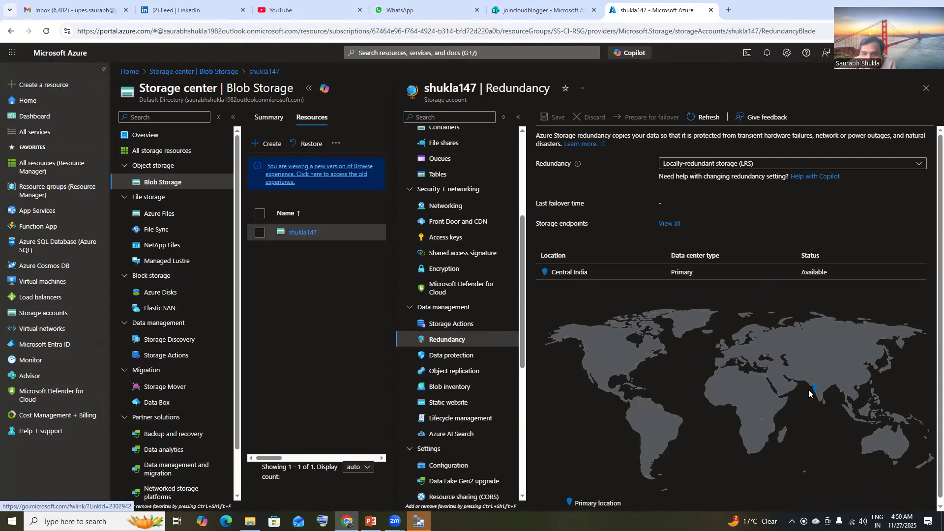
click(917, 165)
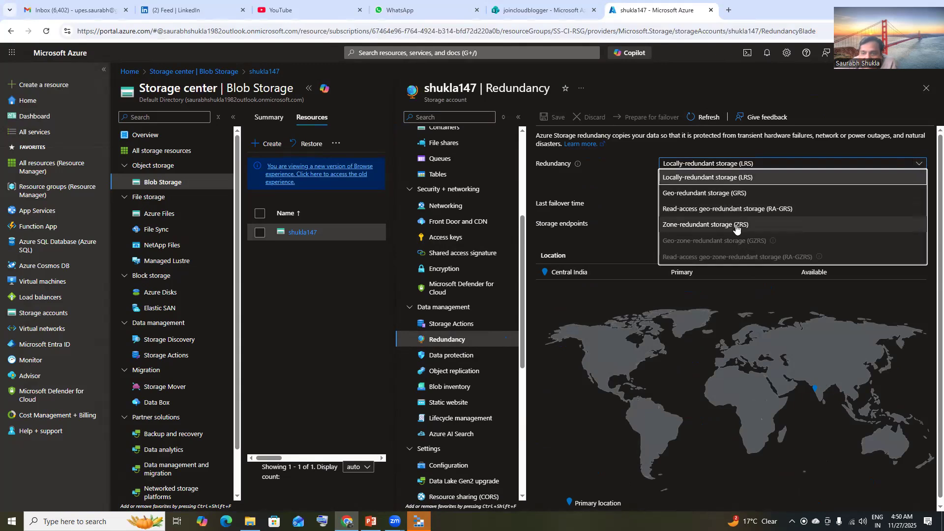
click(656, 297)
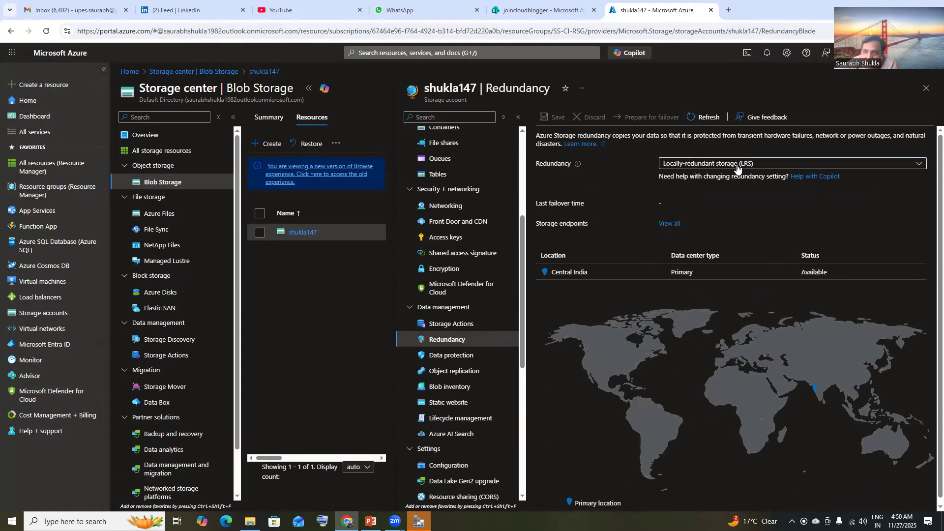
- Look through the storage account's settings, search them for "key" and open the Access keys page
scroll(466, 275, up, 5)
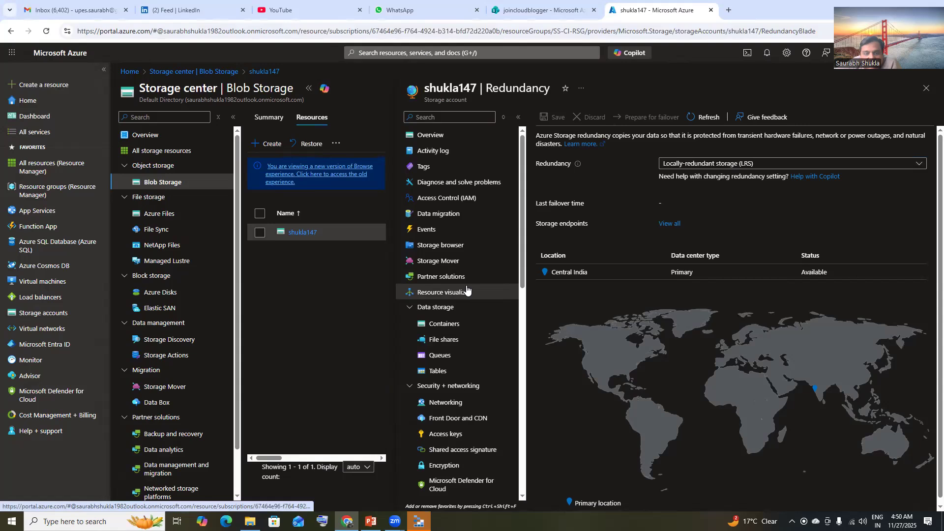
scroll(467, 290, down, 10)
scroll(469, 289, down, 1)
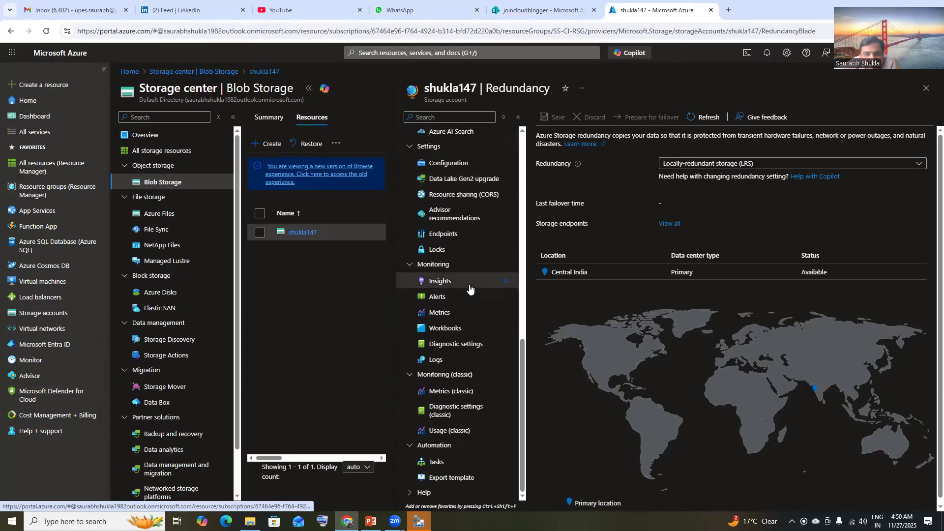
scroll(469, 289, up, 10)
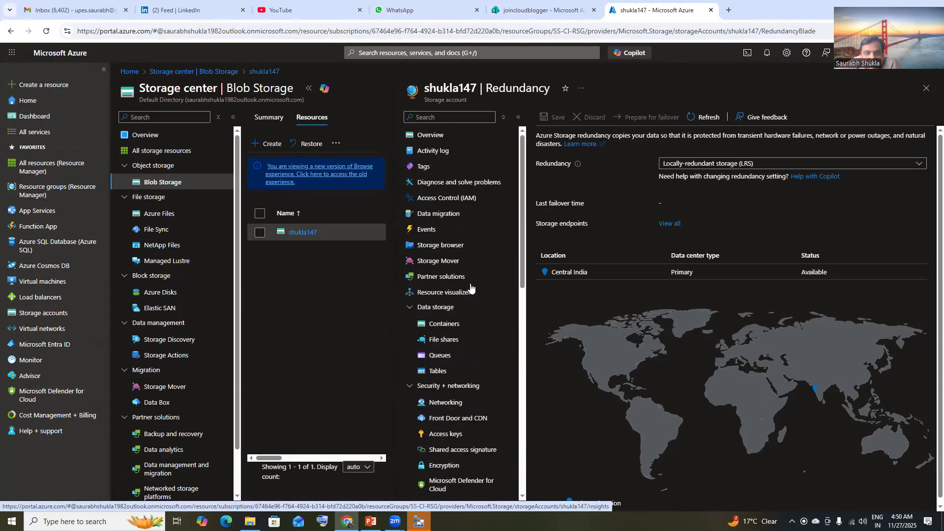
click(462, 116)
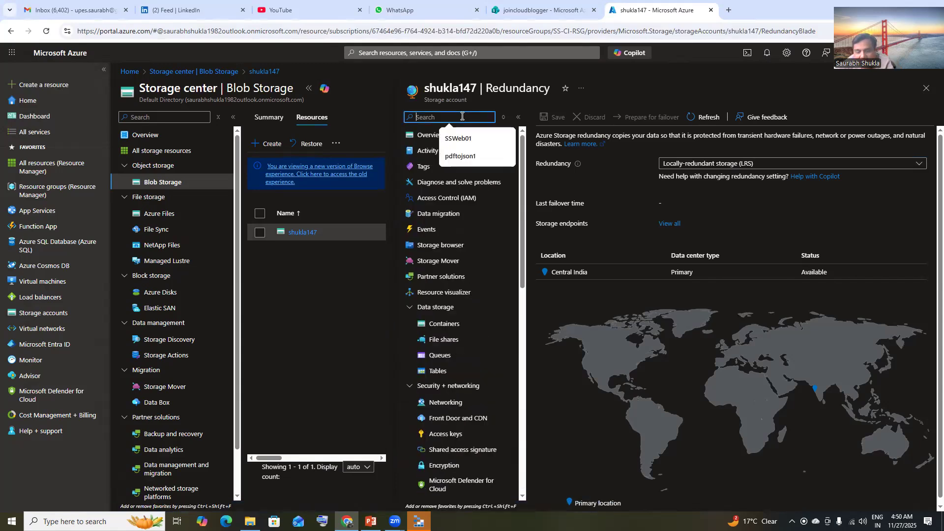
text(key)
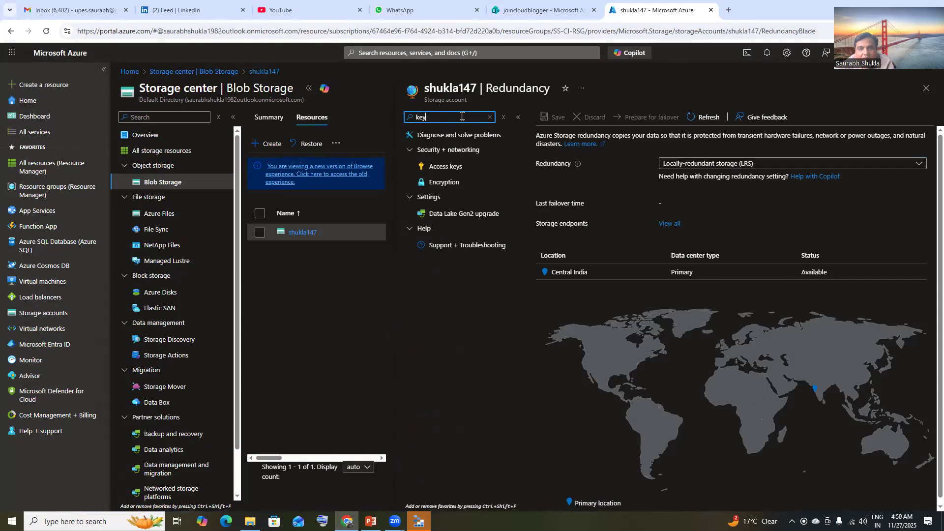
click(460, 150)
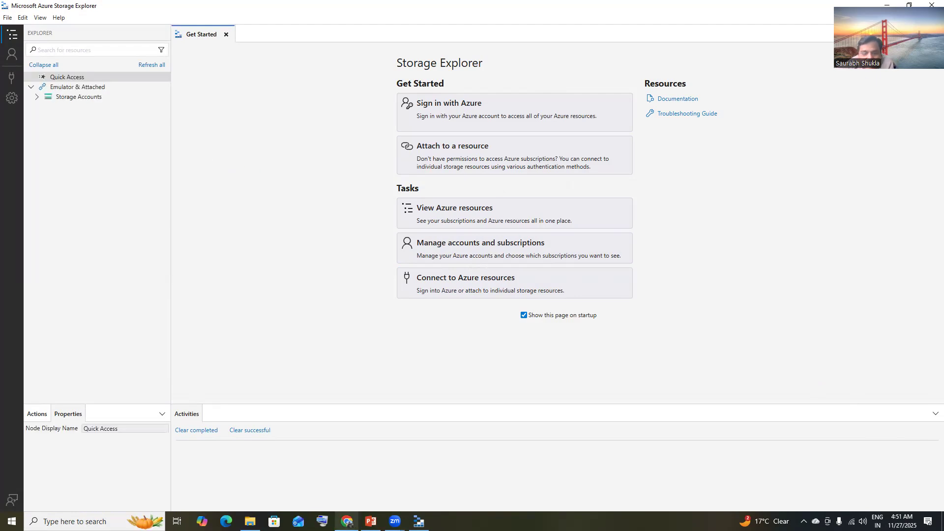
- Switch to Azure Storage Explorer and begin a storage account or service connection using the account name and key method
key(alt+Tab)
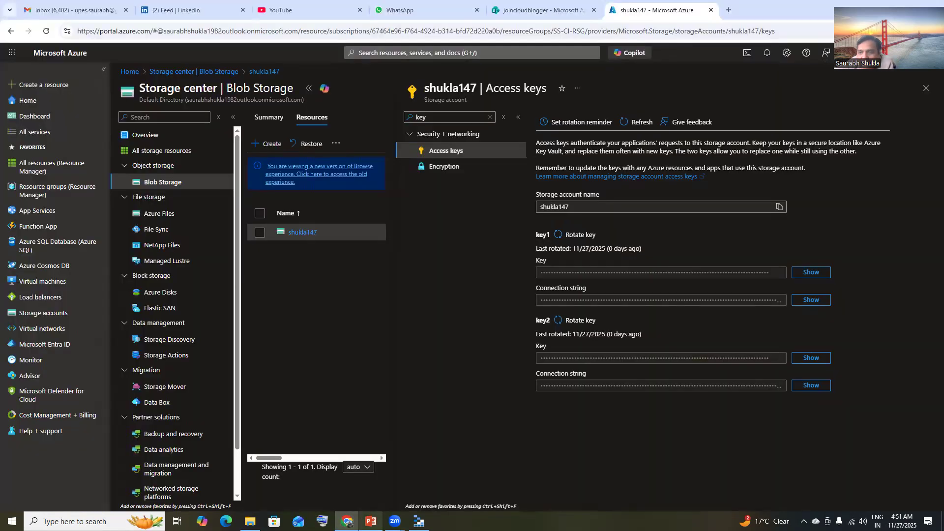
mouse_move(370, 521)
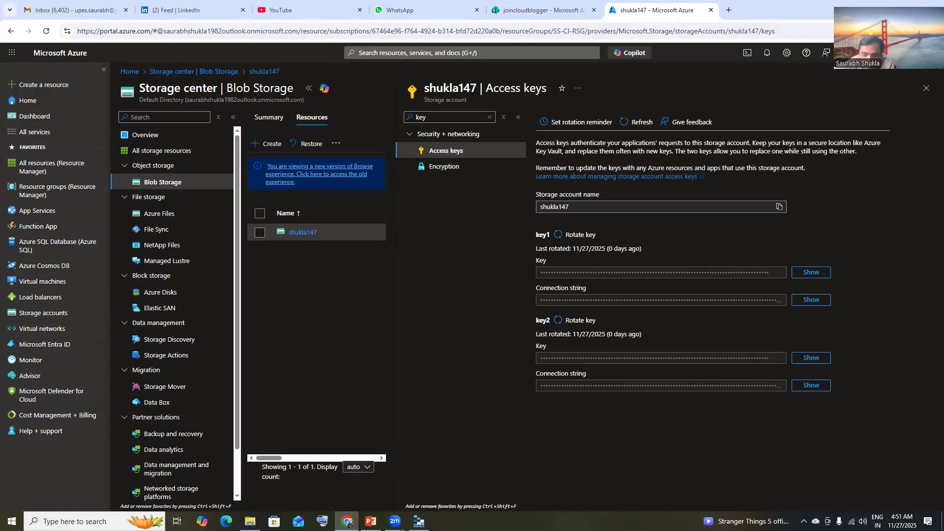
click(419, 521)
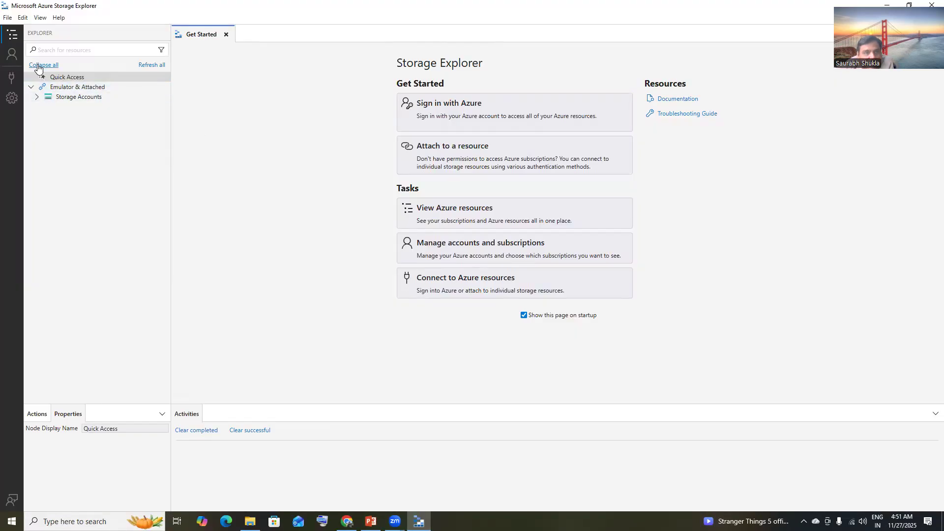
click(10, 80)
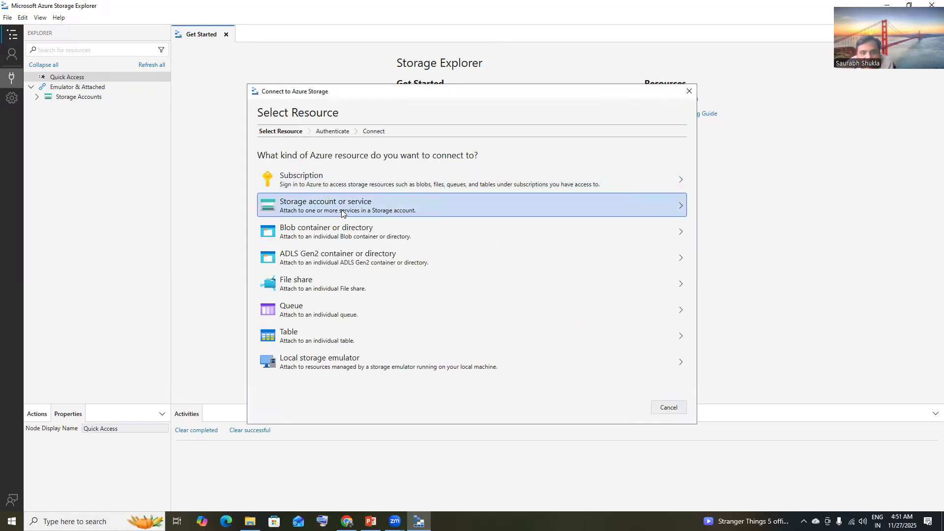
click(343, 210)
click(315, 196)
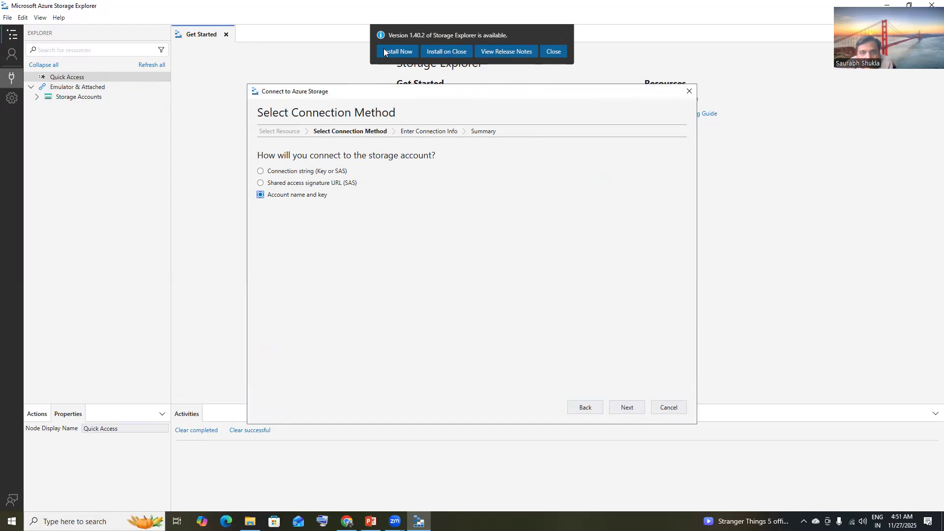
click(627, 407)
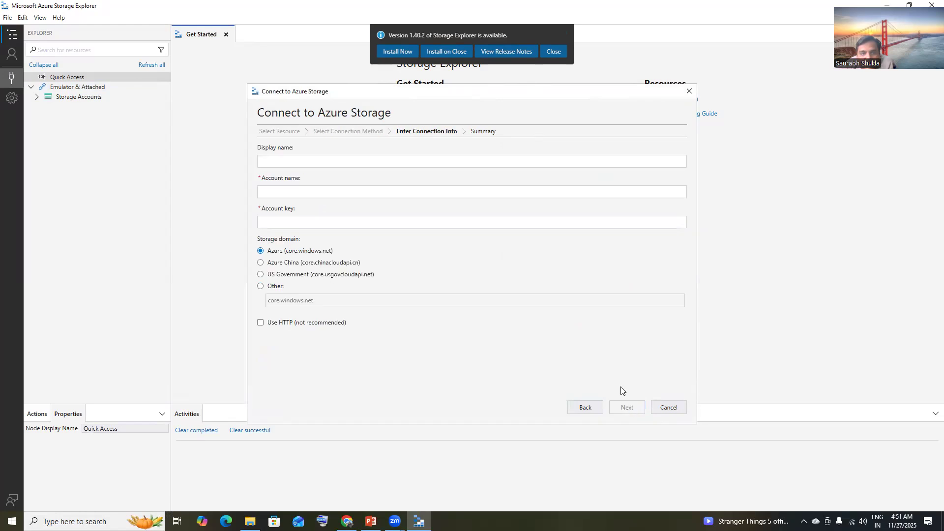
- Set the connection's display name to storageaccount and enter the storage account's name as shown on the Azure portal's Access keys page
click(325, 160)
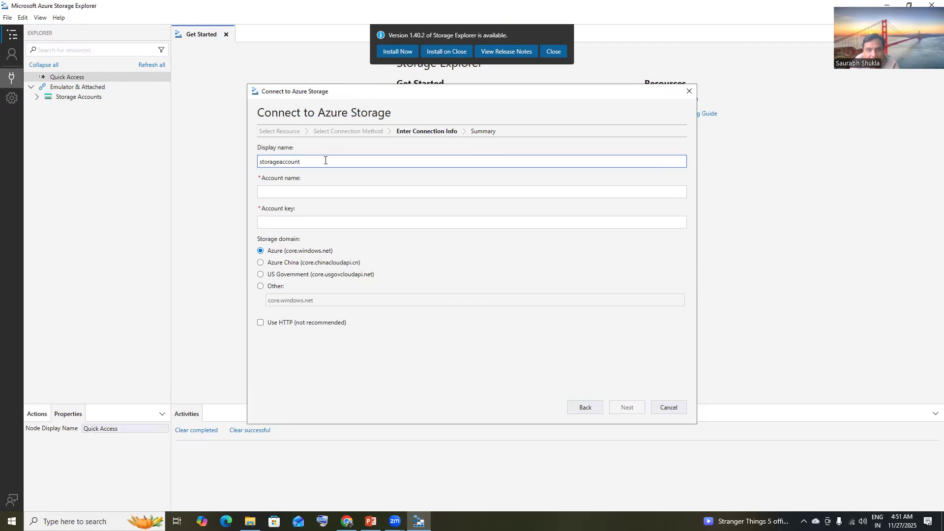
click(398, 191)
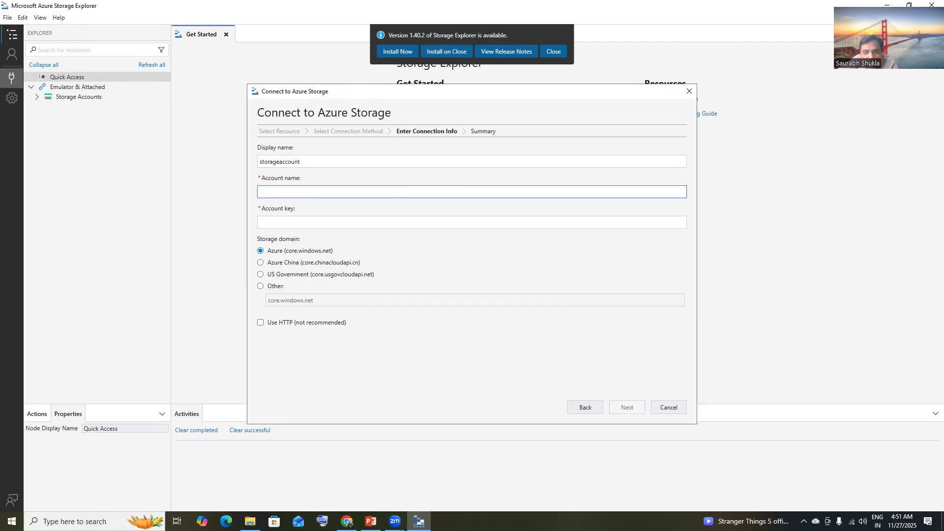
click(347, 521)
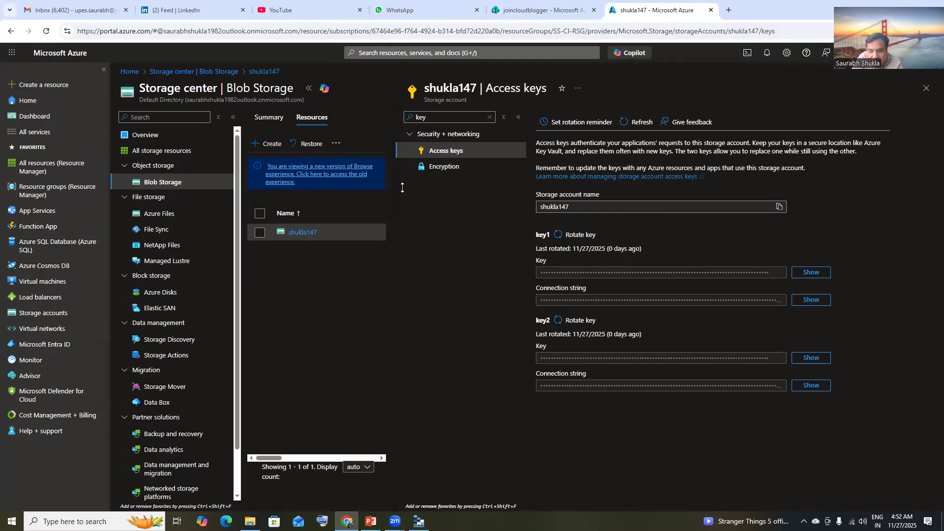
key(alt+Tab)
text(k)
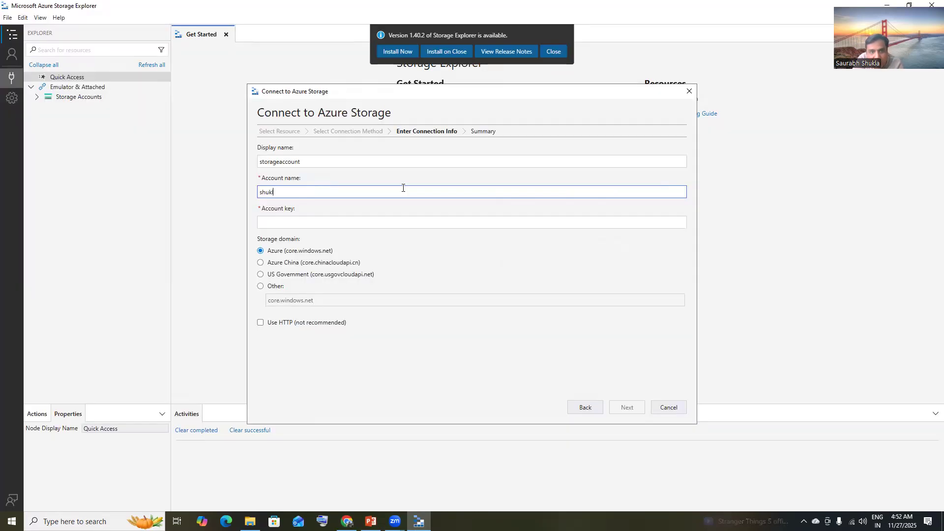
text(la147)
- Copy the key1 access key from the Azure portal, paste it as the account key in Azure Storage Explorer and connect to the account
click(448, 223)
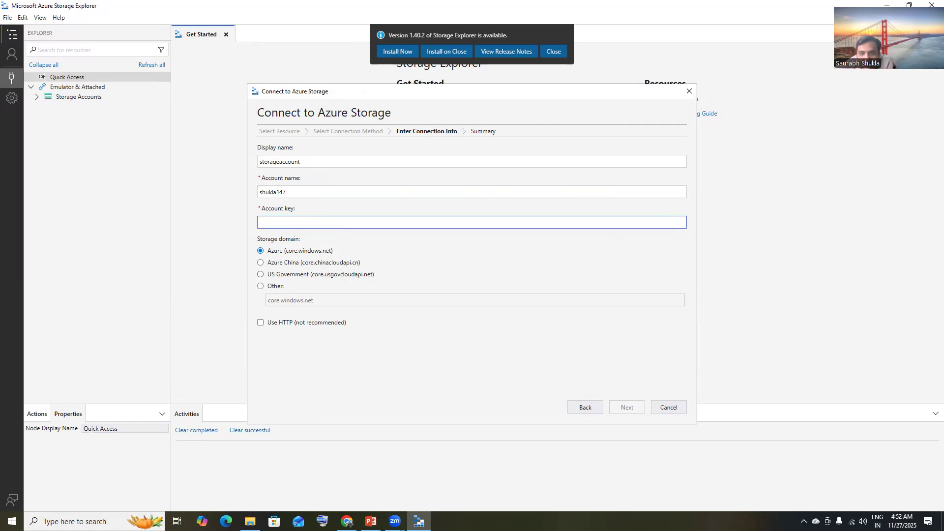
key(alt+Tab)
click(803, 273)
click(780, 272)
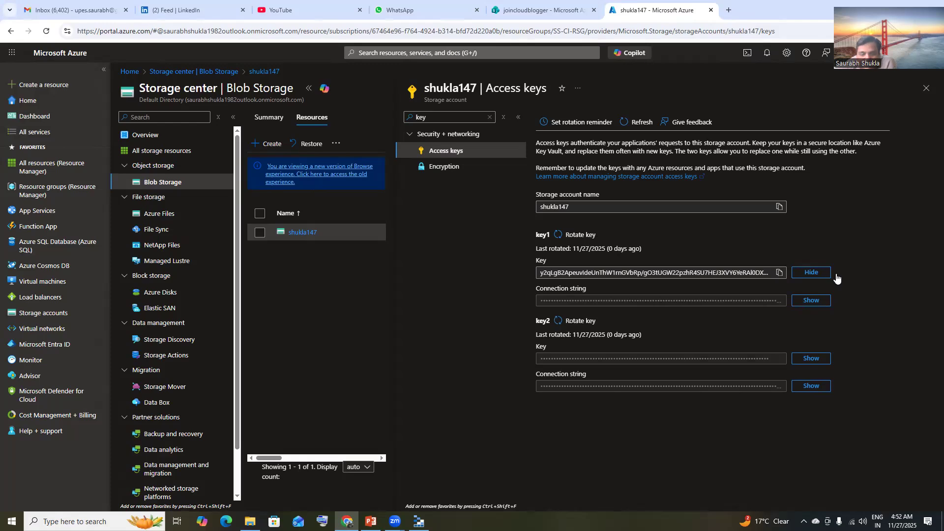
click(419, 521)
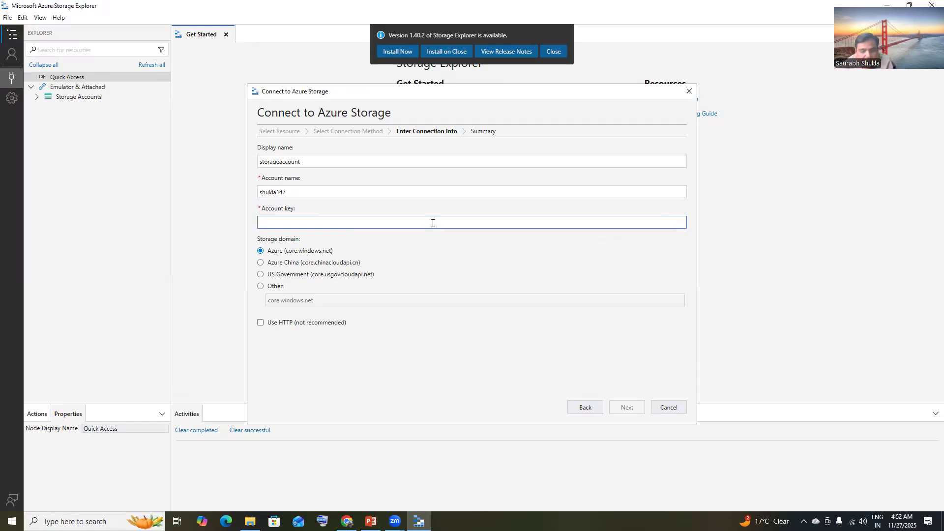
key(ctrl+v)
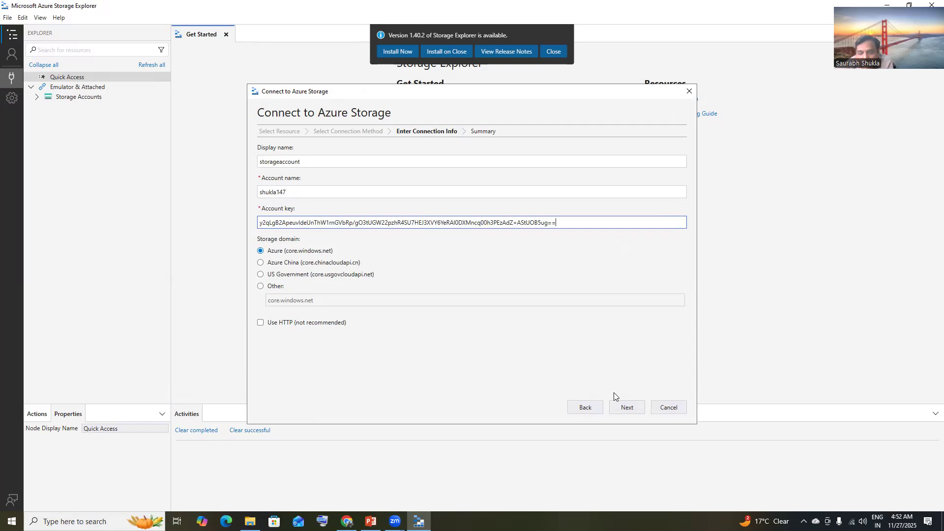
click(622, 410)
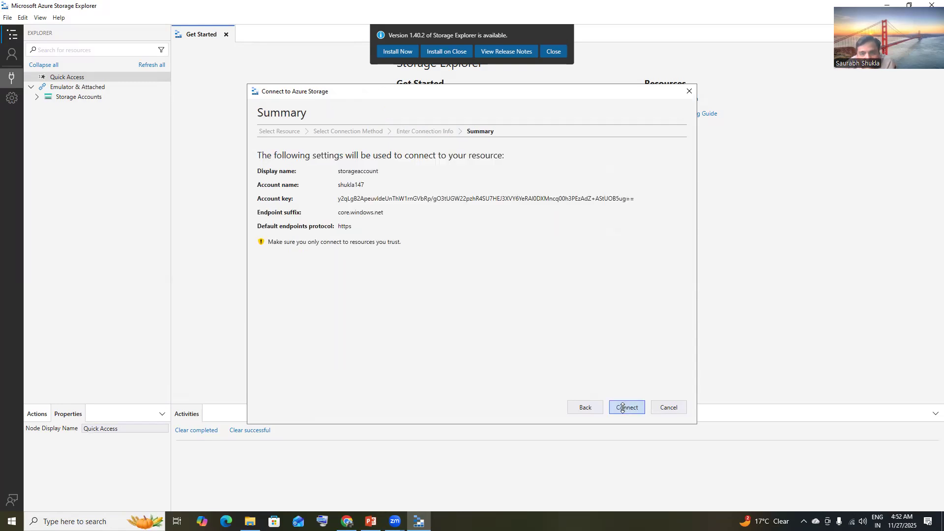
click(626, 407)
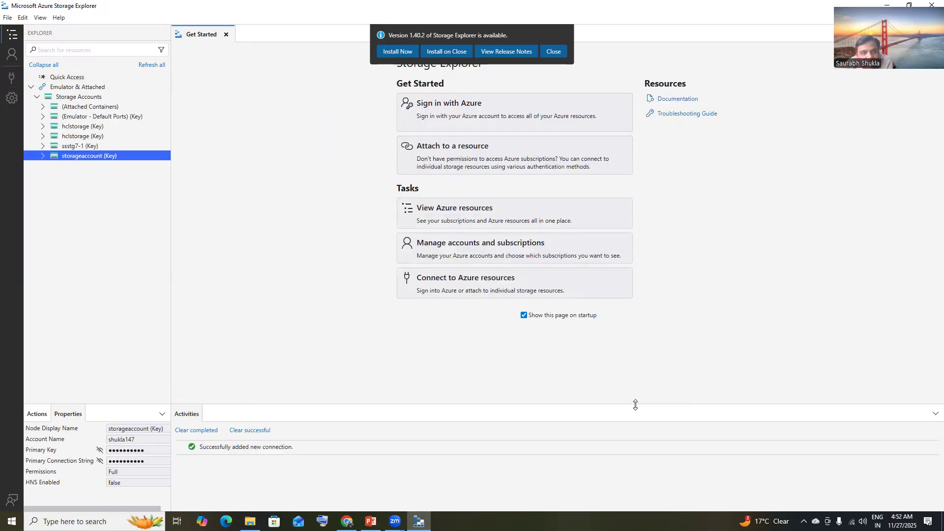
- Create a blob container named test in the attached storageaccount connection
click(44, 156)
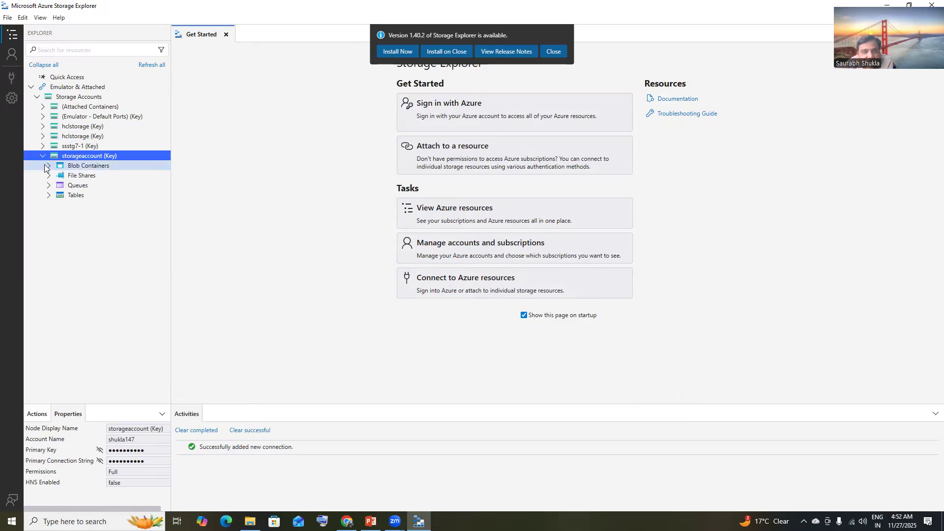
click(47, 164)
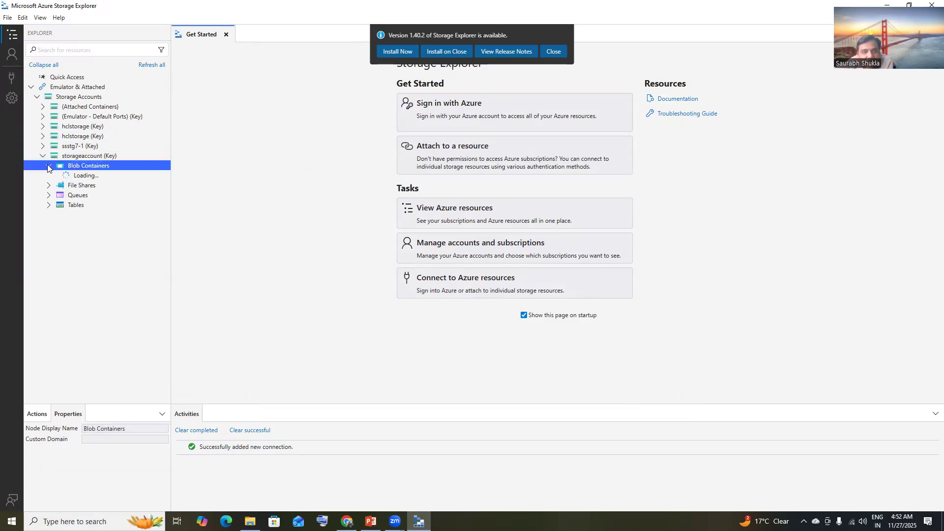
right_click(101, 165)
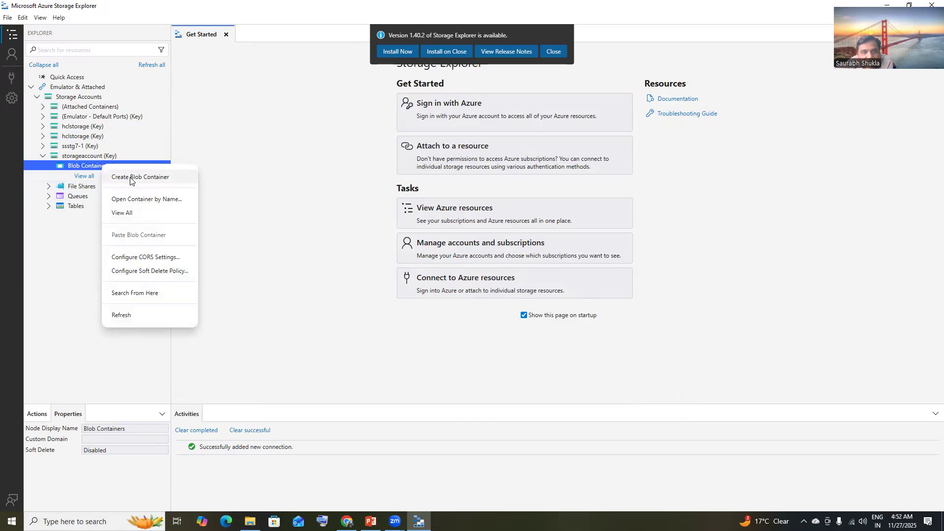
click(131, 178)
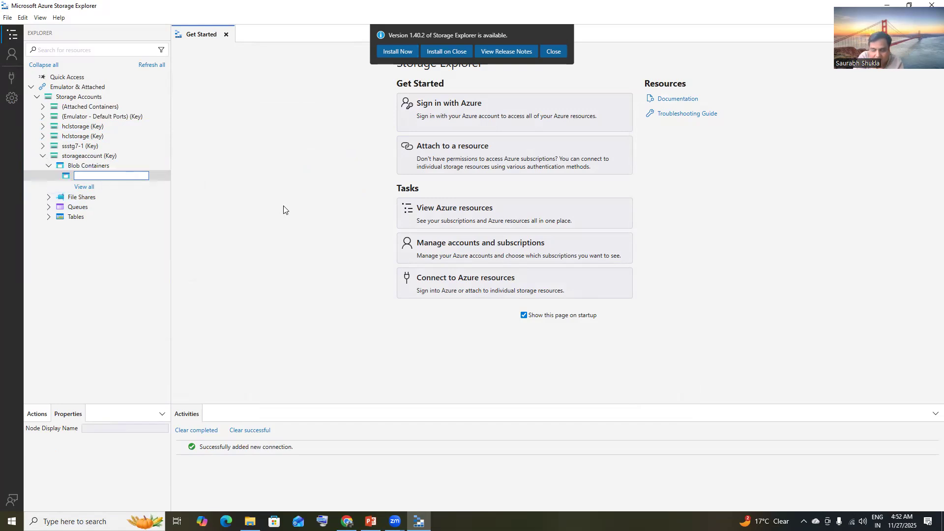
text(test)
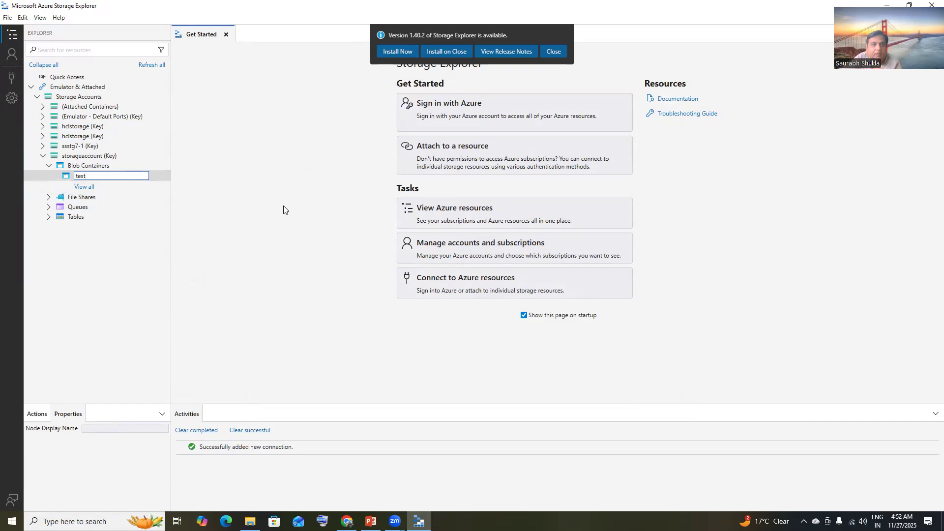
key(Return)
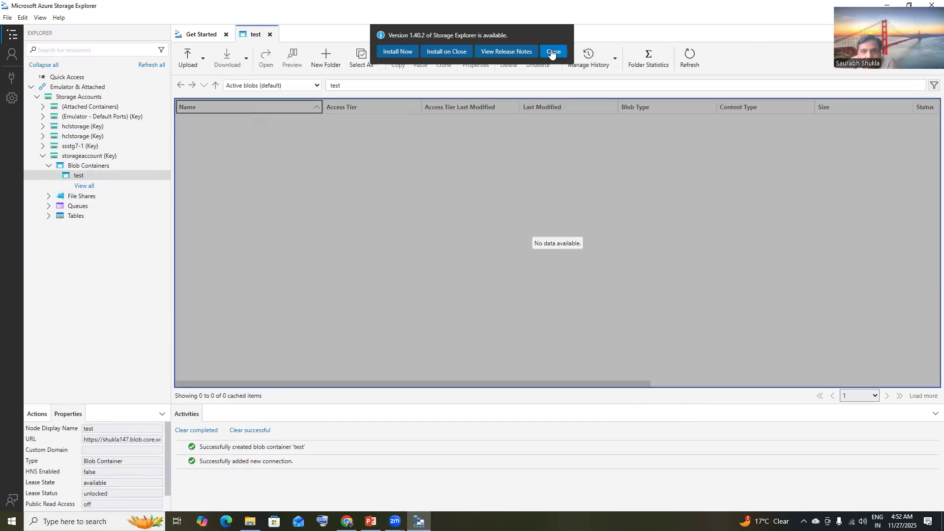
- Dismiss the update notice, view all of the account's blob containers and return to the test container
click(553, 51)
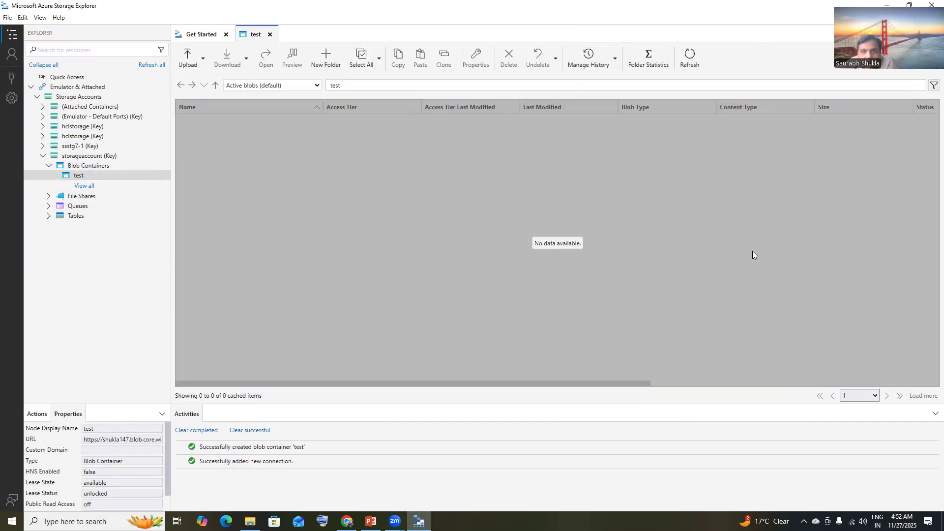
click(78, 177)
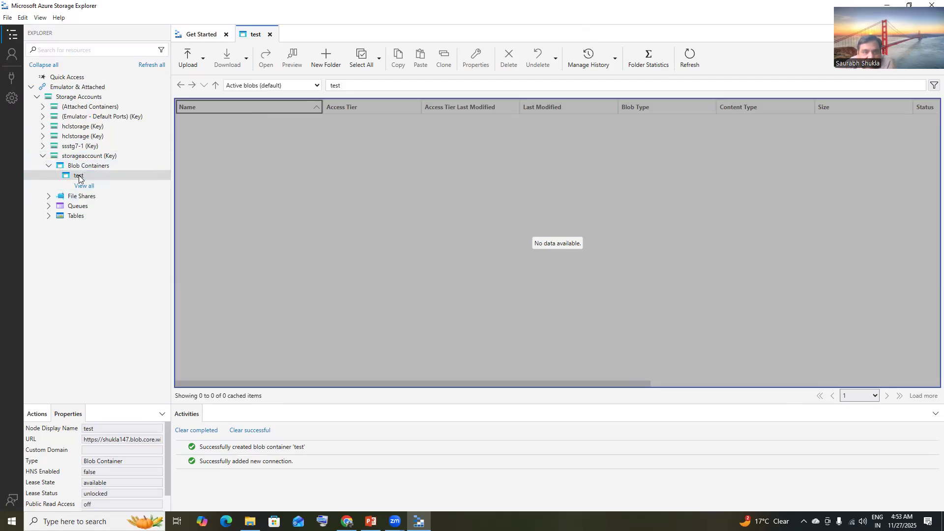
click(84, 187)
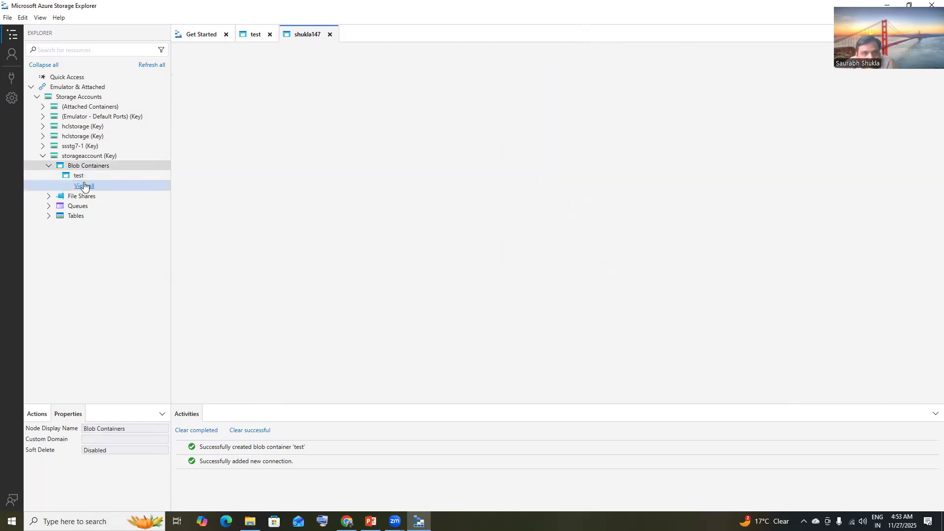
click(81, 177)
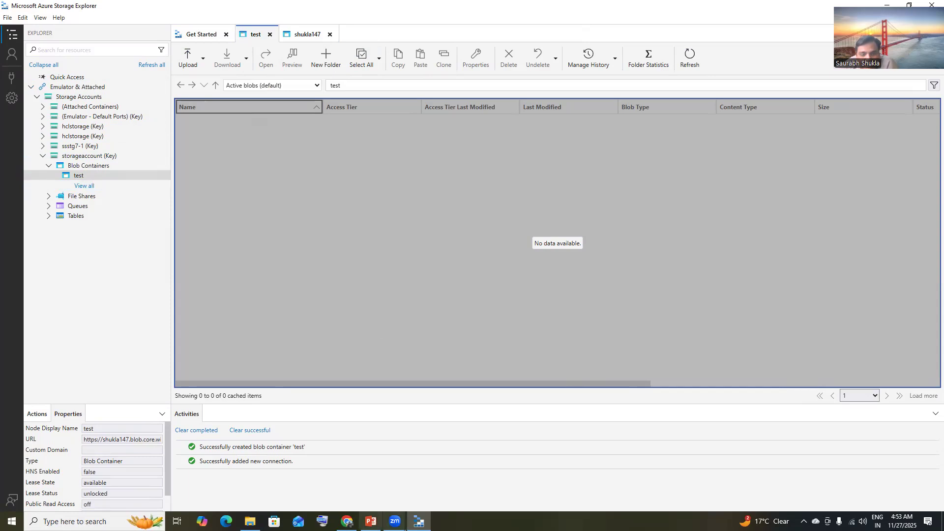
- Switch to the Azure portal and open the storage account's containers list to check for the test container
click(347, 521)
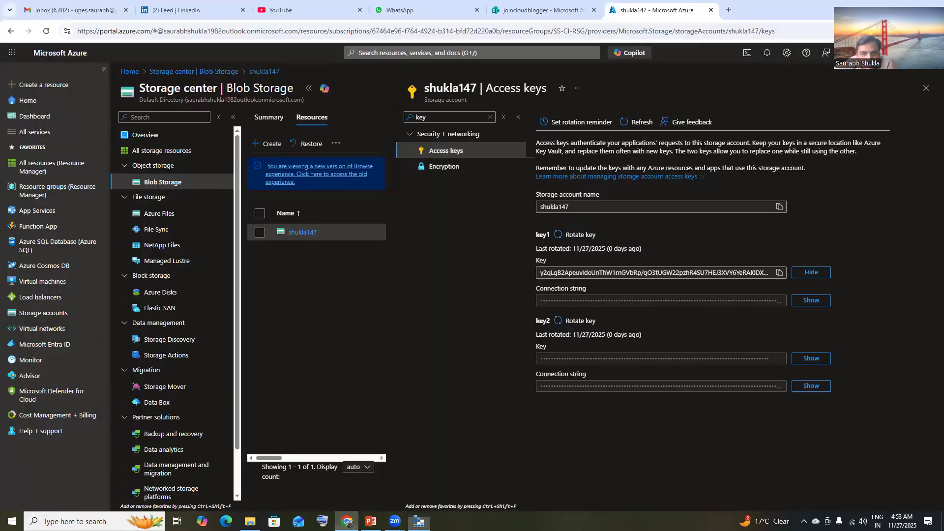
click(45, 313)
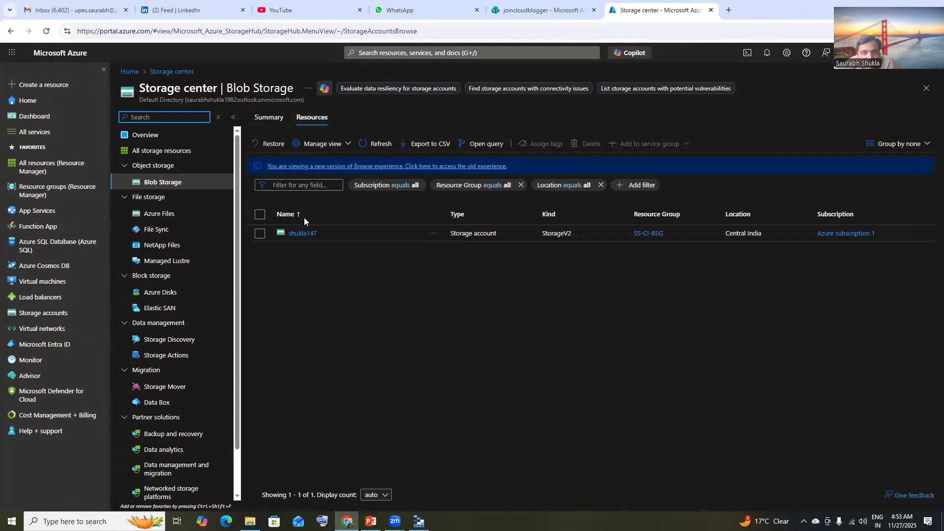
click(302, 234)
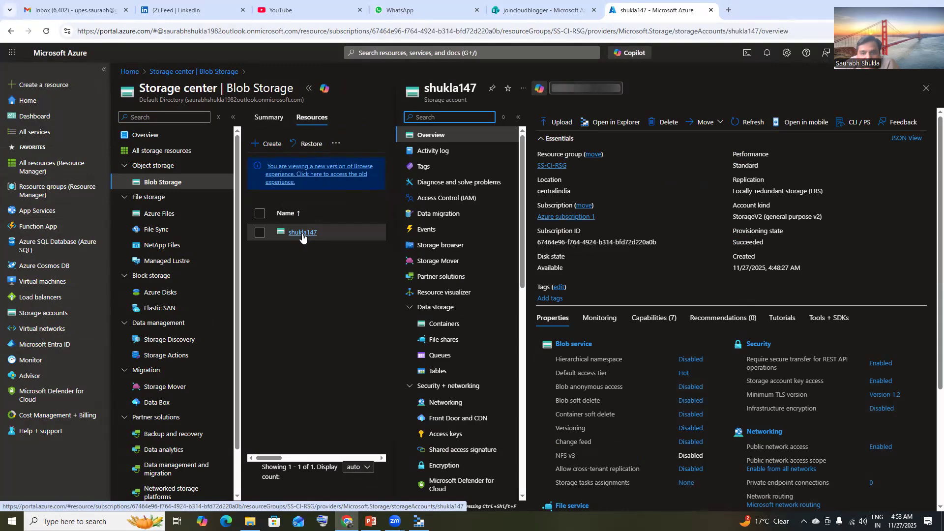
scroll(433, 295, down, 3)
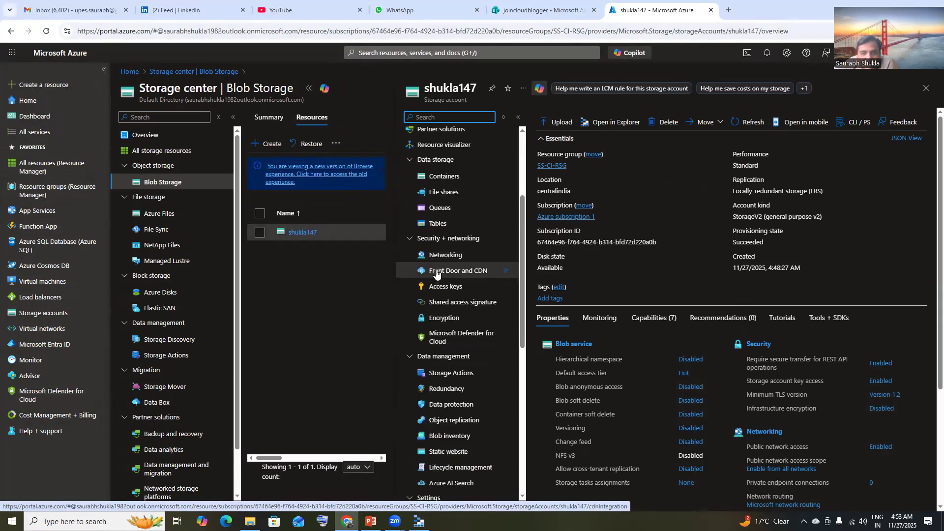
click(445, 177)
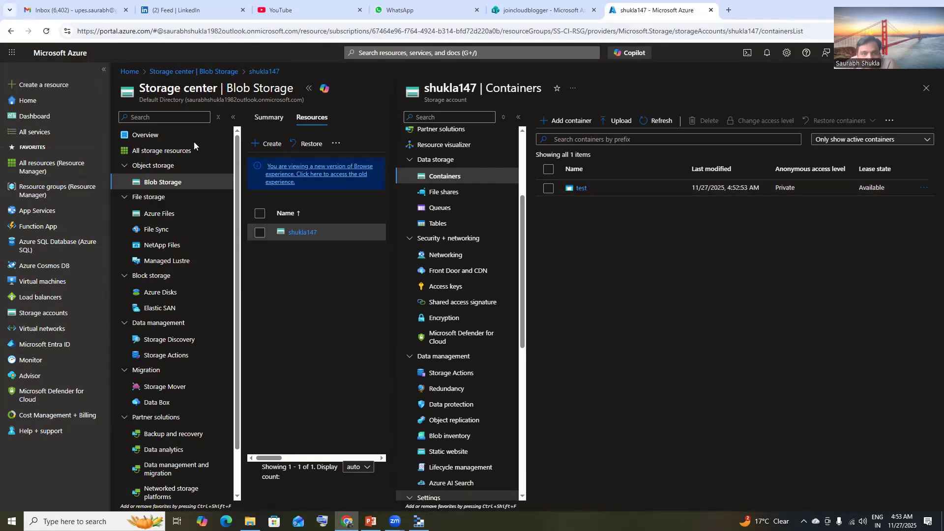
key(alt+Tab)
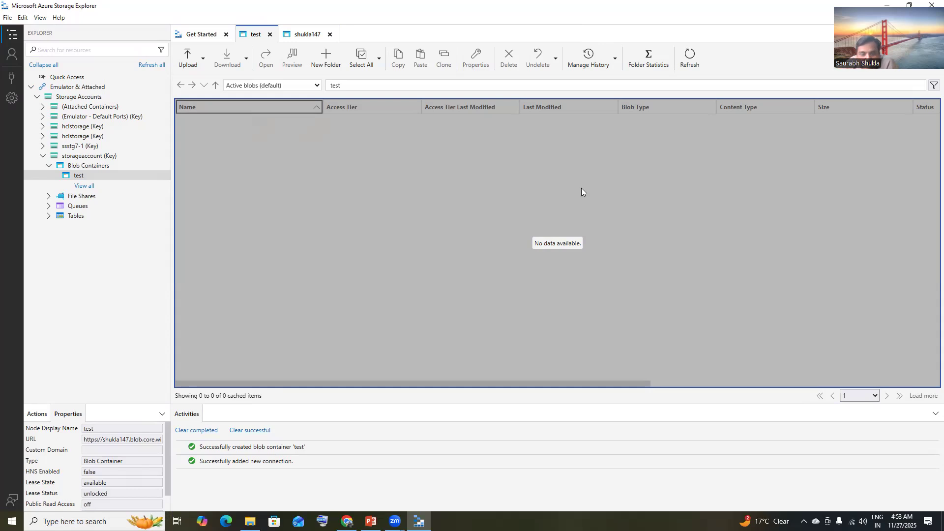
key(alt+Tab)
- Return to Azure Storage Explorer and upload the Well Header Data presentation from the local Documents folder to the test container
key(alt+Tab)
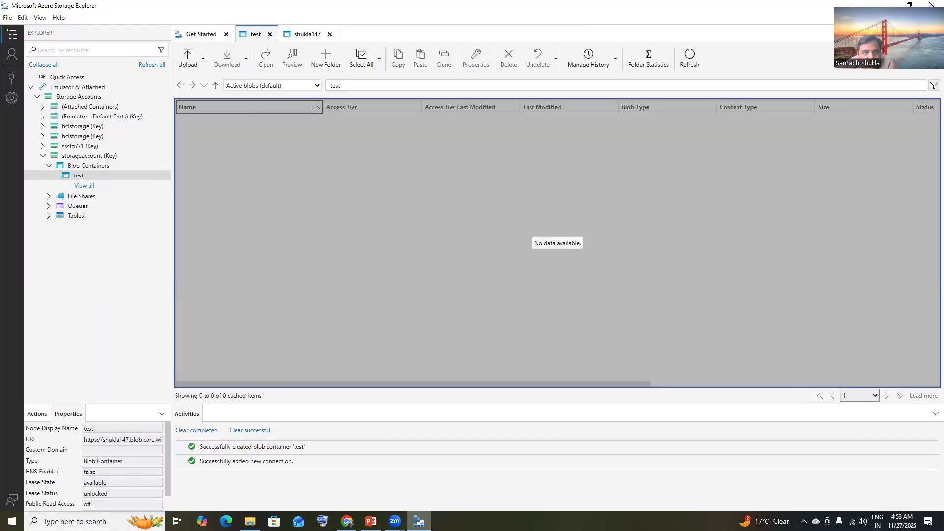
click(201, 65)
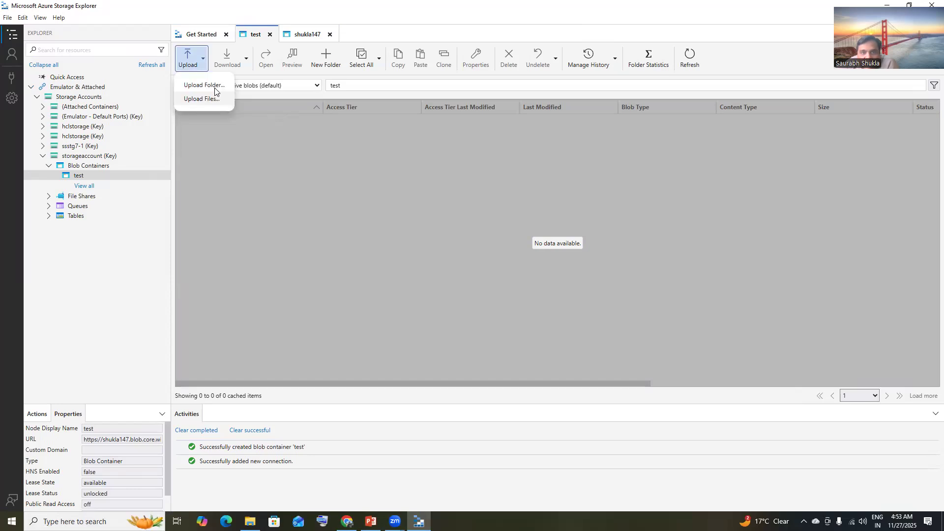
click(214, 99)
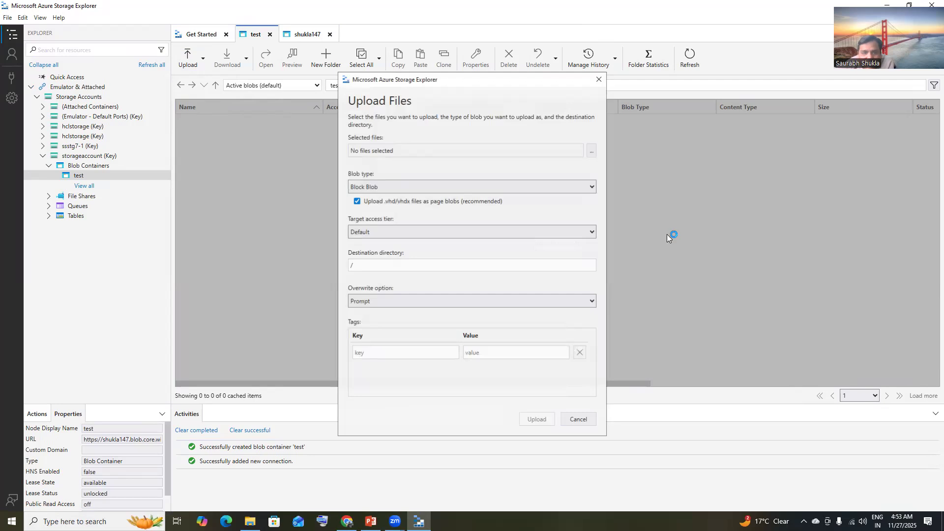
click(592, 151)
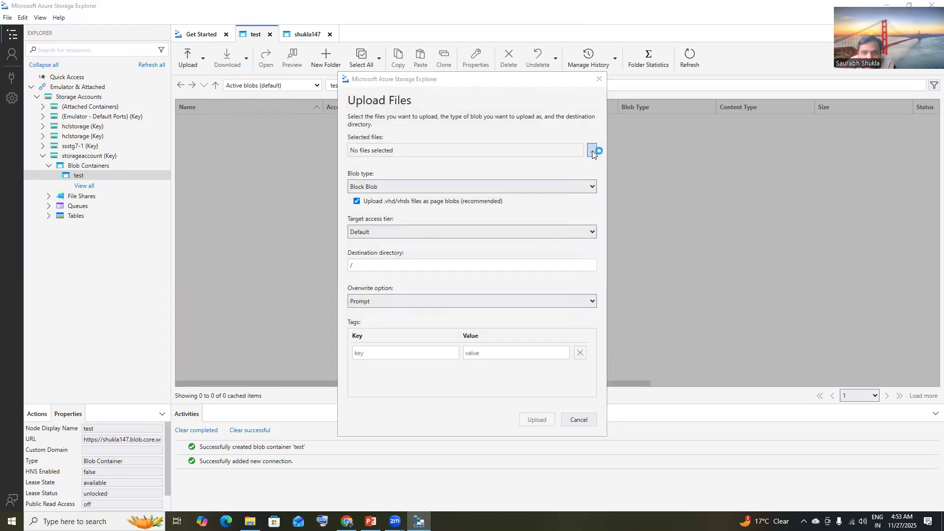
click(388, 179)
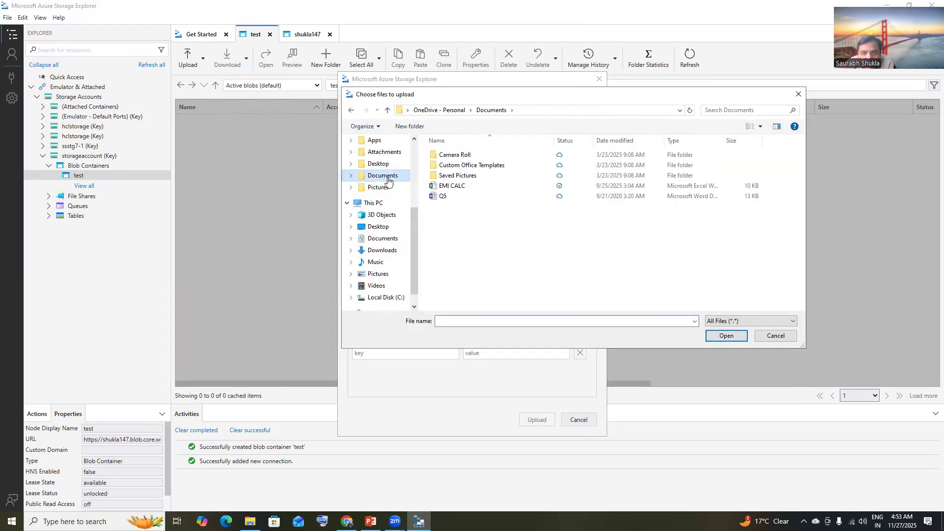
click(387, 239)
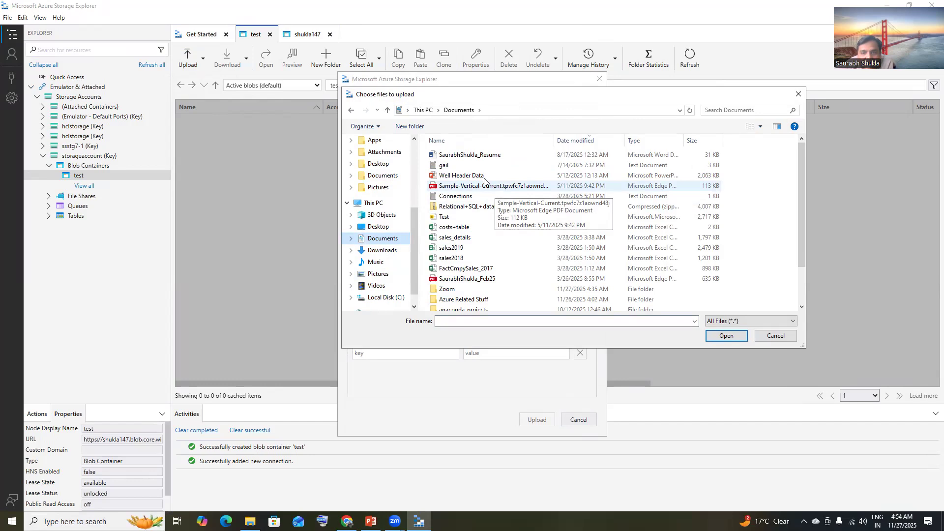
click(485, 177)
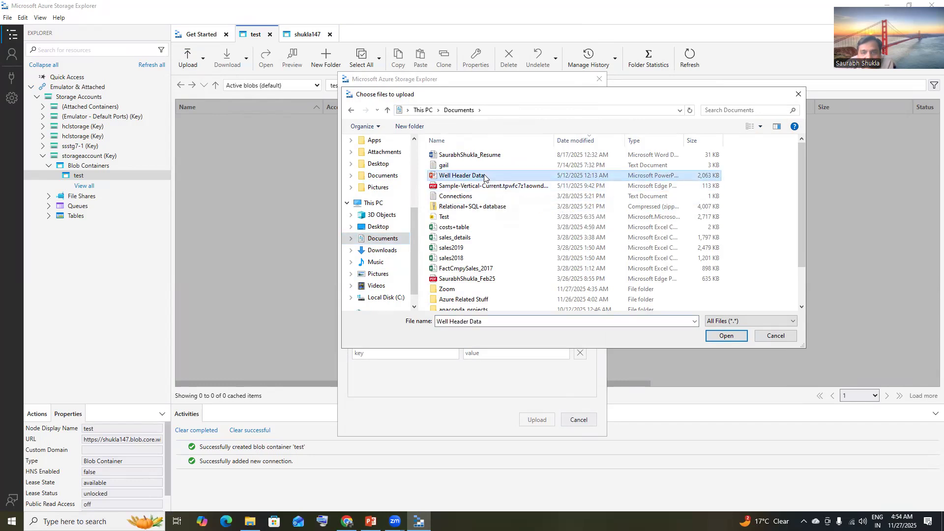
click(727, 336)
click(532, 421)
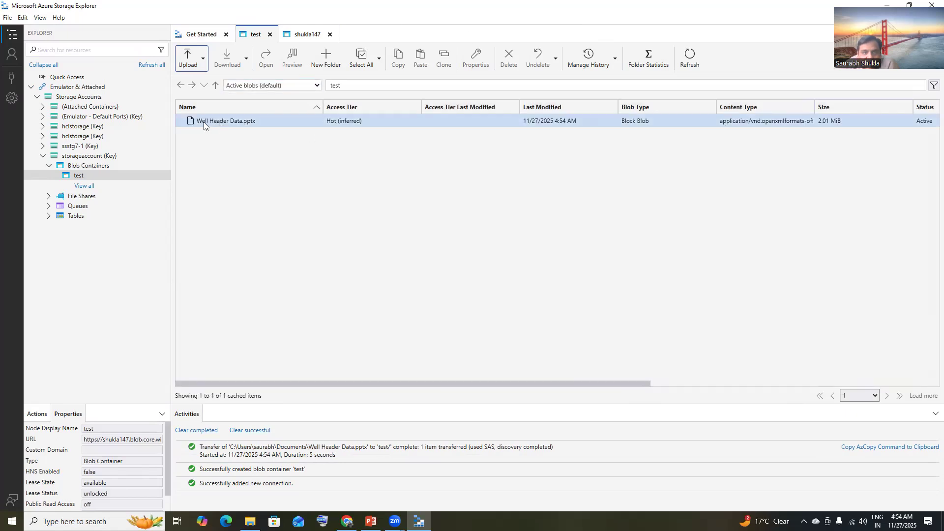
- Switch to the Azure portal and open the test container to check the uploaded file
click(347, 521)
click(578, 187)
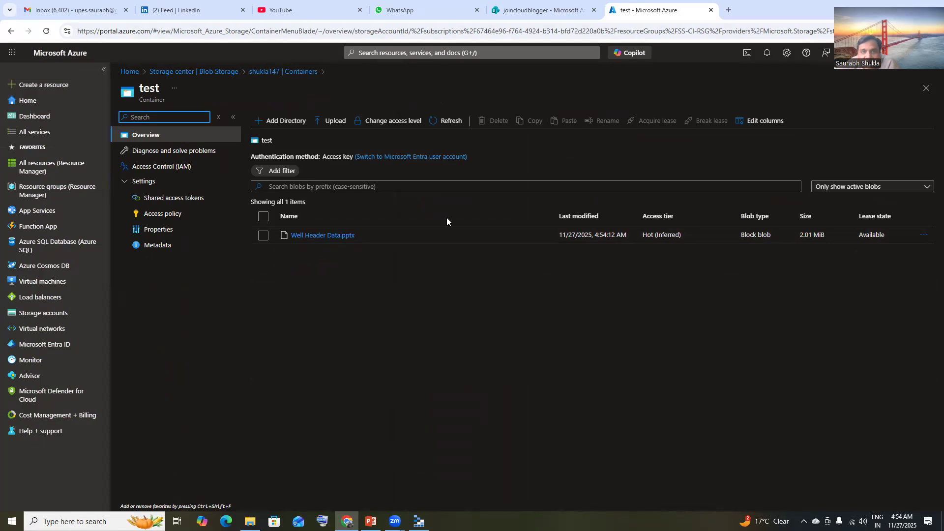
- Switch between Azure Storage Explorer and the Azure portal to compare the test container's contents, ending in Azure Storage Explorer
click(419, 521)
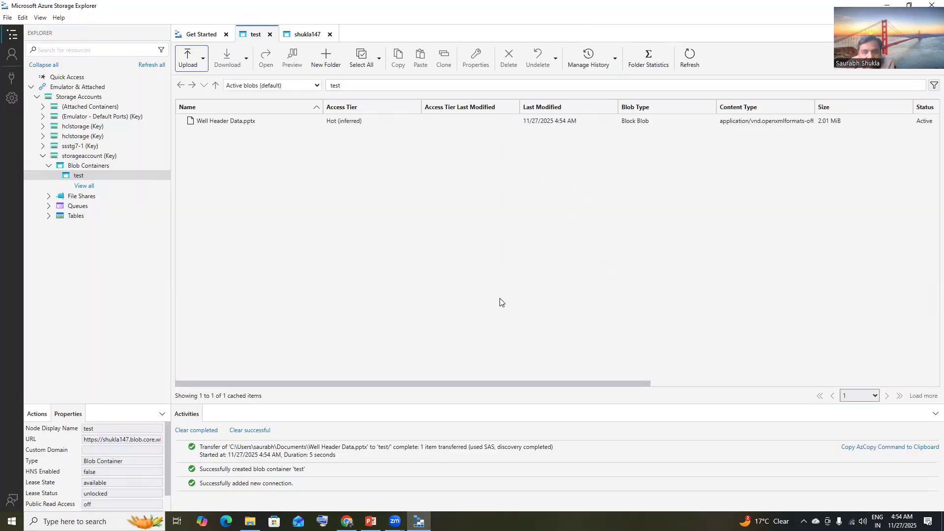
key(alt+Tab)
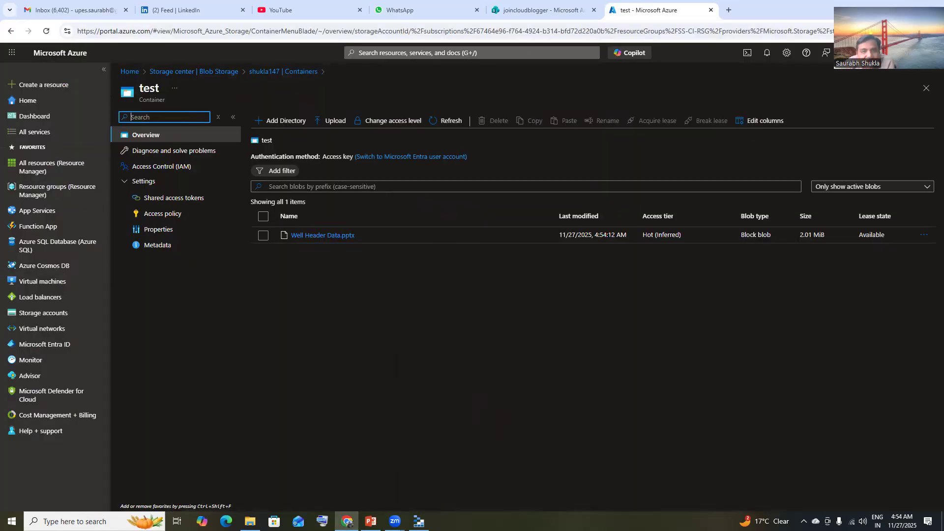
key(alt+Tab)
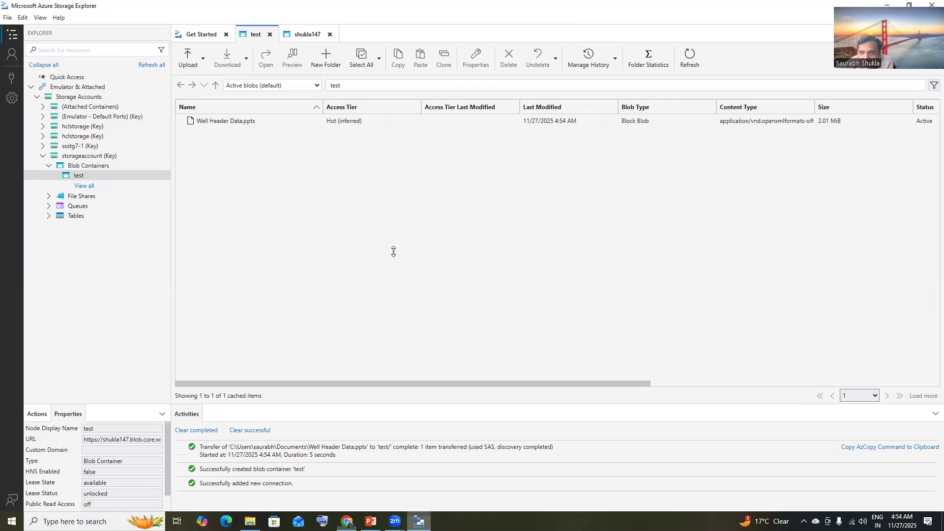
- Delete the Well Header Data.pptx blob from the test container and confirm the permanent deletion
click(212, 125)
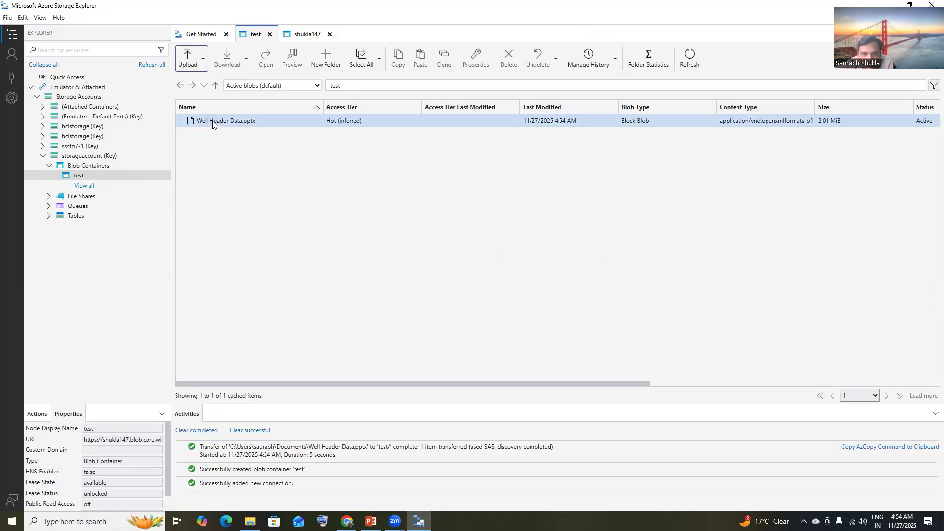
click(212, 121)
right_click(211, 121)
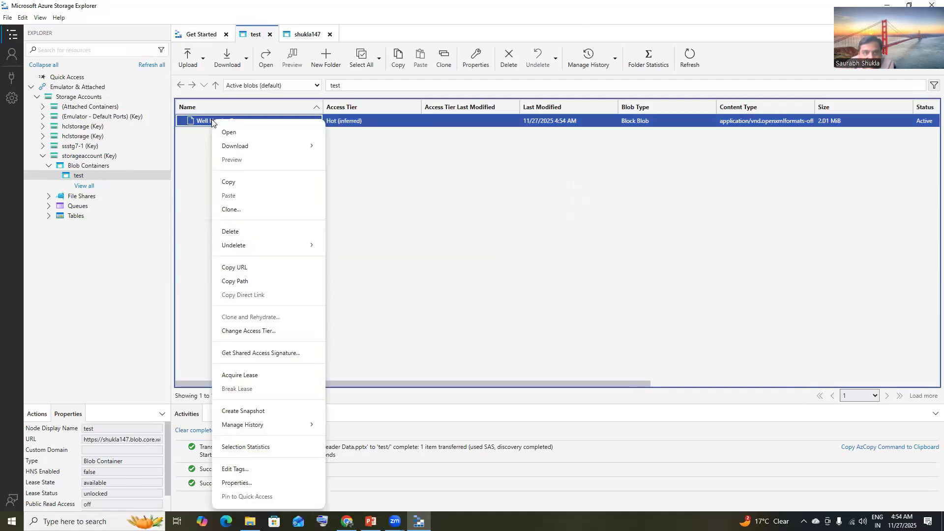
click(446, 280)
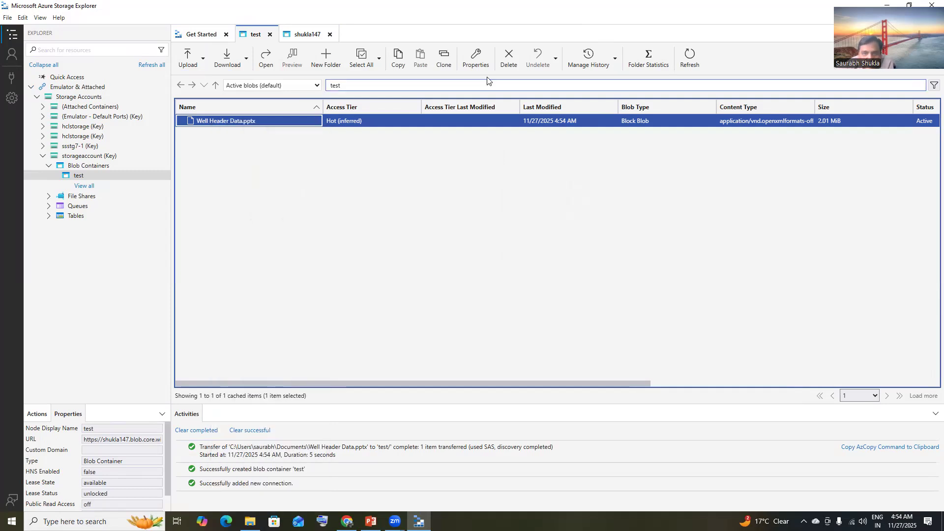
click(508, 63)
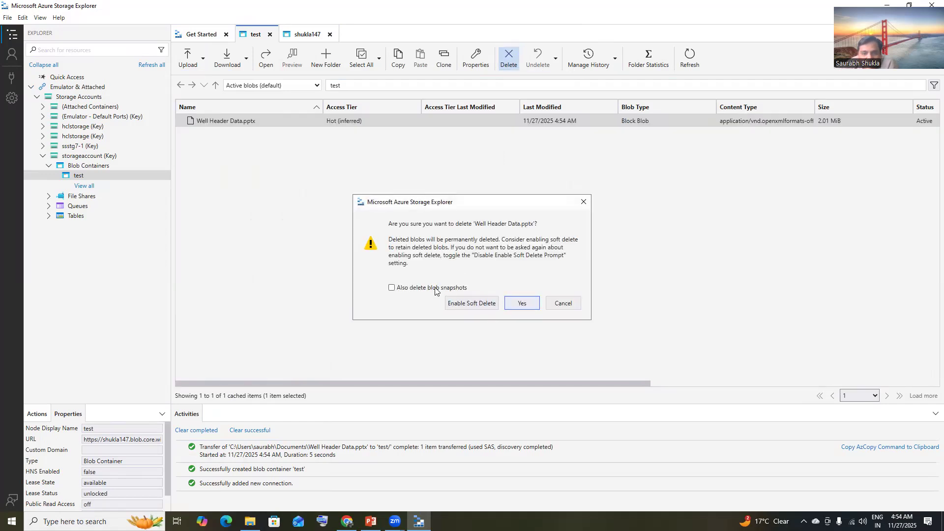
click(391, 287)
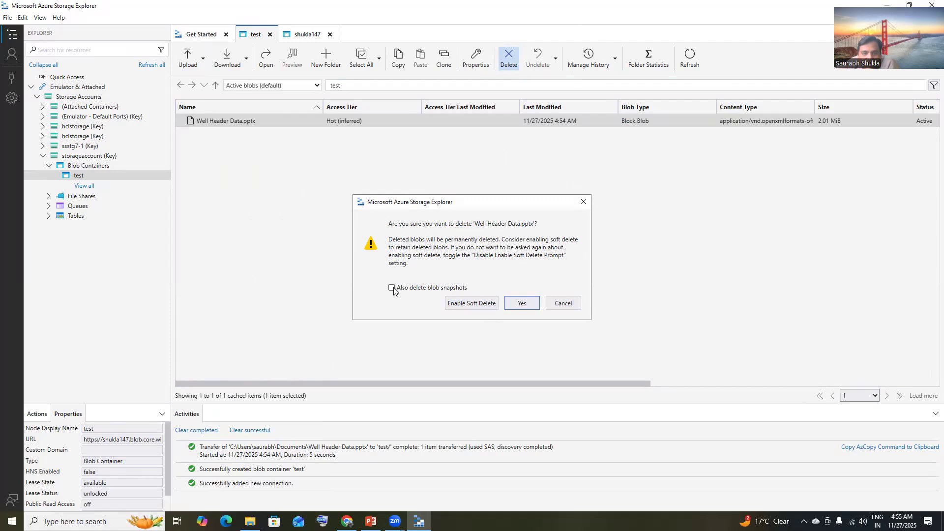
click(522, 304)
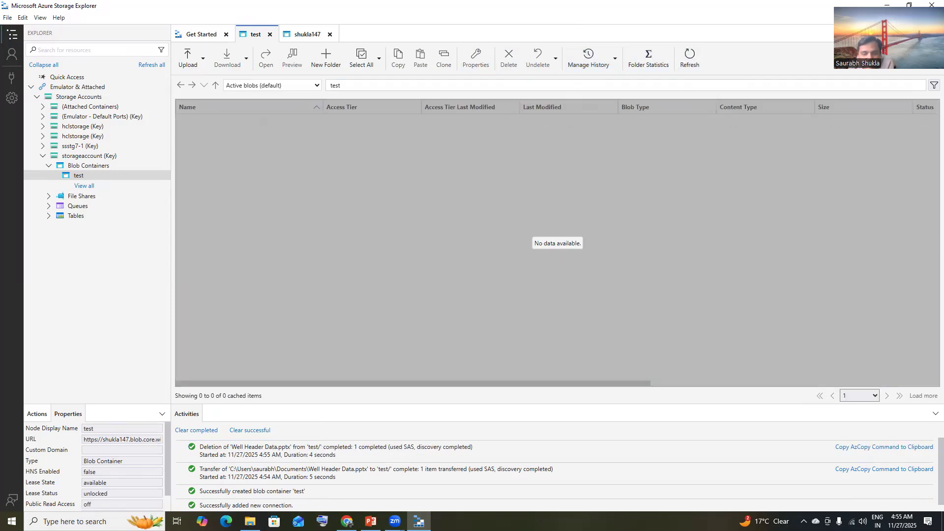
- Switch to the Azure portal and refresh the test container's blob list to check the deletion
click(346, 521)
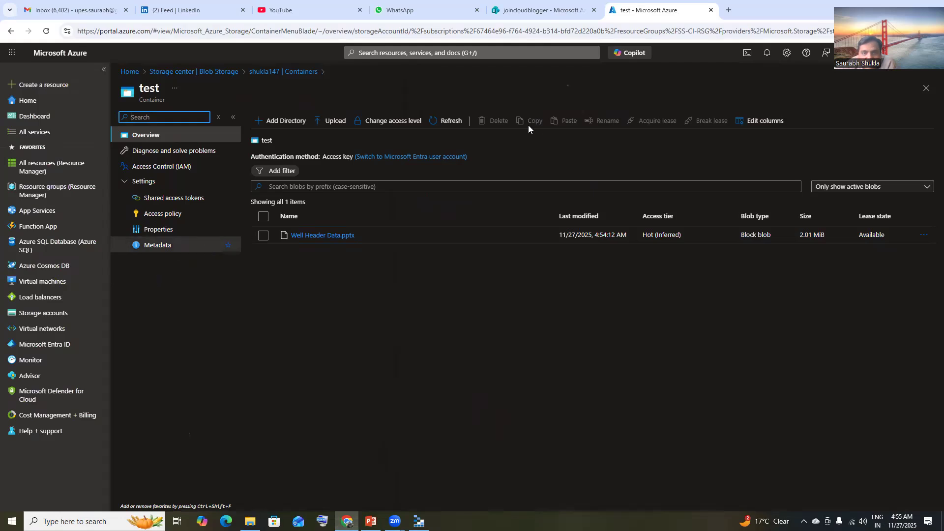
click(455, 120)
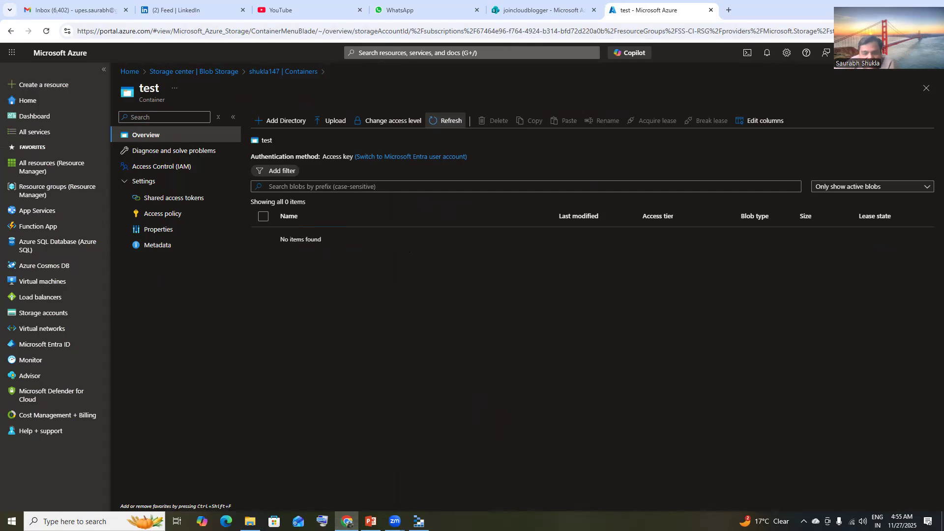
click(346, 521)
- Switch to the Azure Storage presentation in PowerPoint, review slides 2 through 6, and return to the browser
click(371, 521)
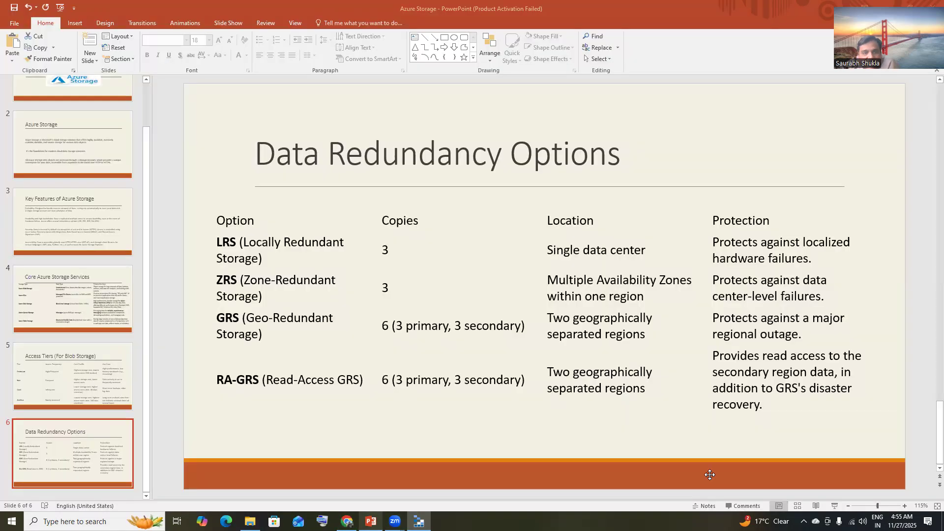
click(73, 166)
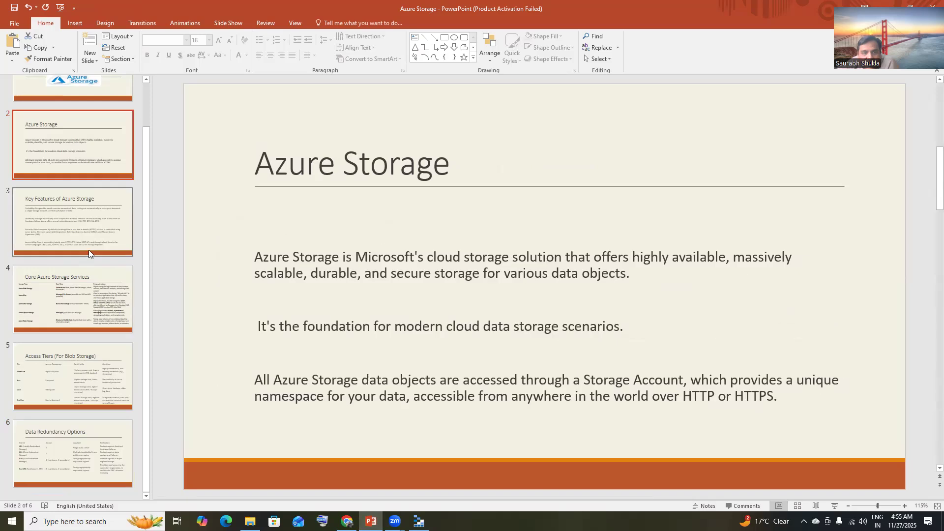
click(89, 246)
click(90, 292)
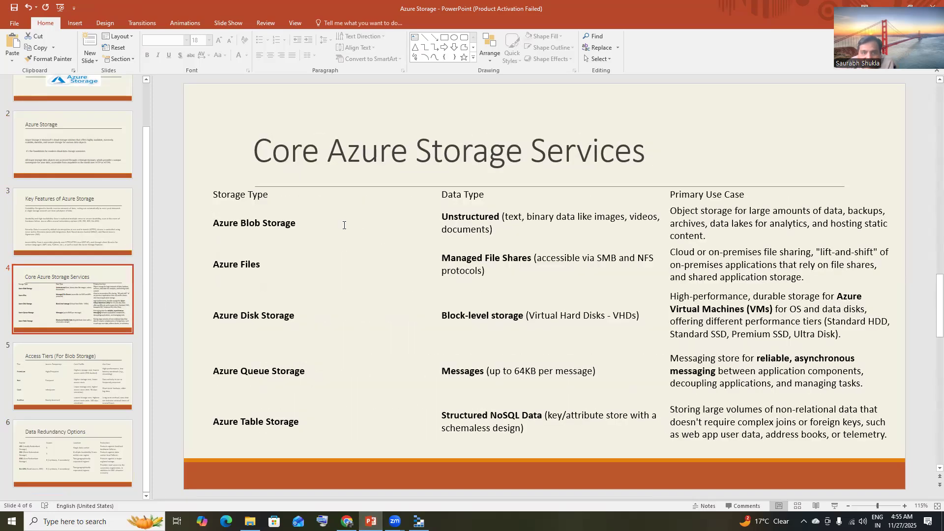
click(21, 361)
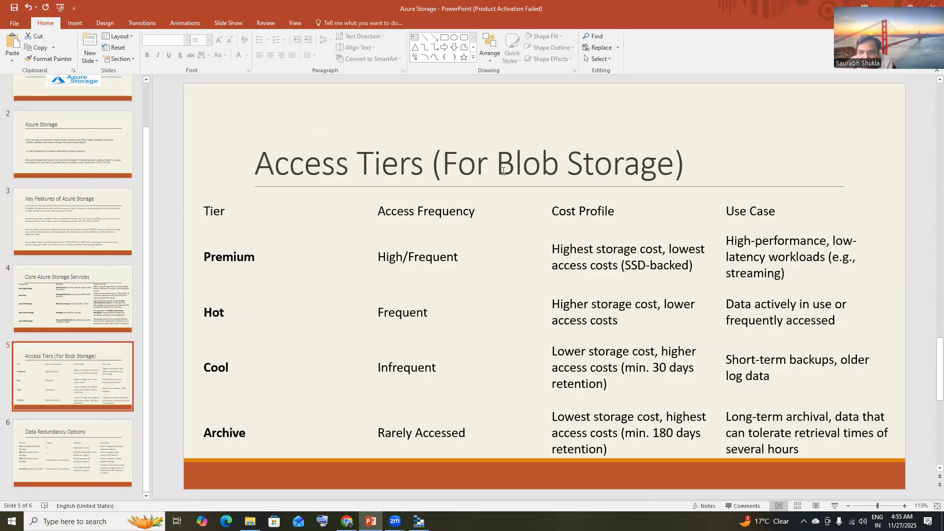
click(77, 445)
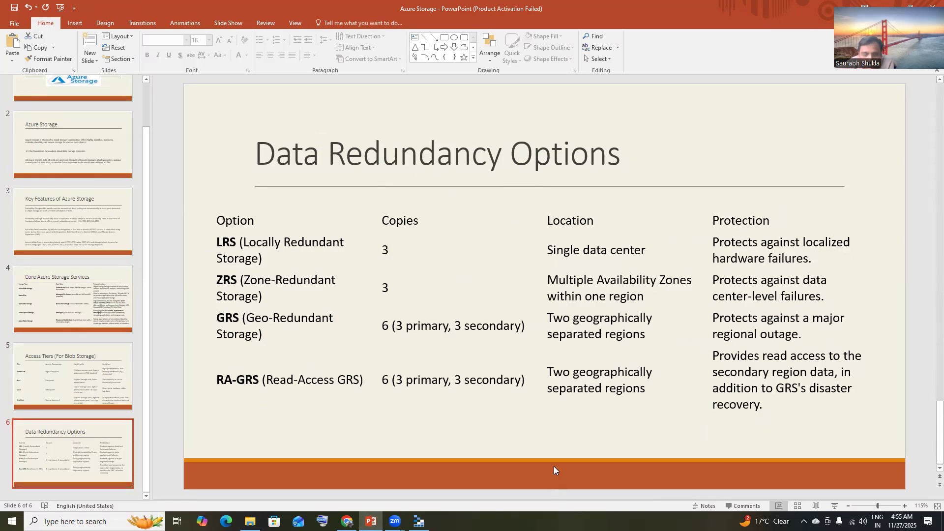
click(347, 521)
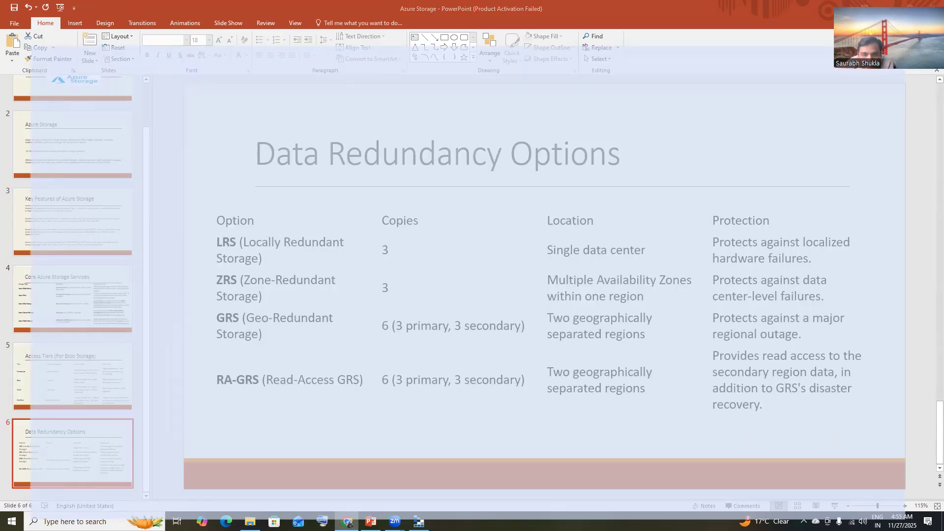